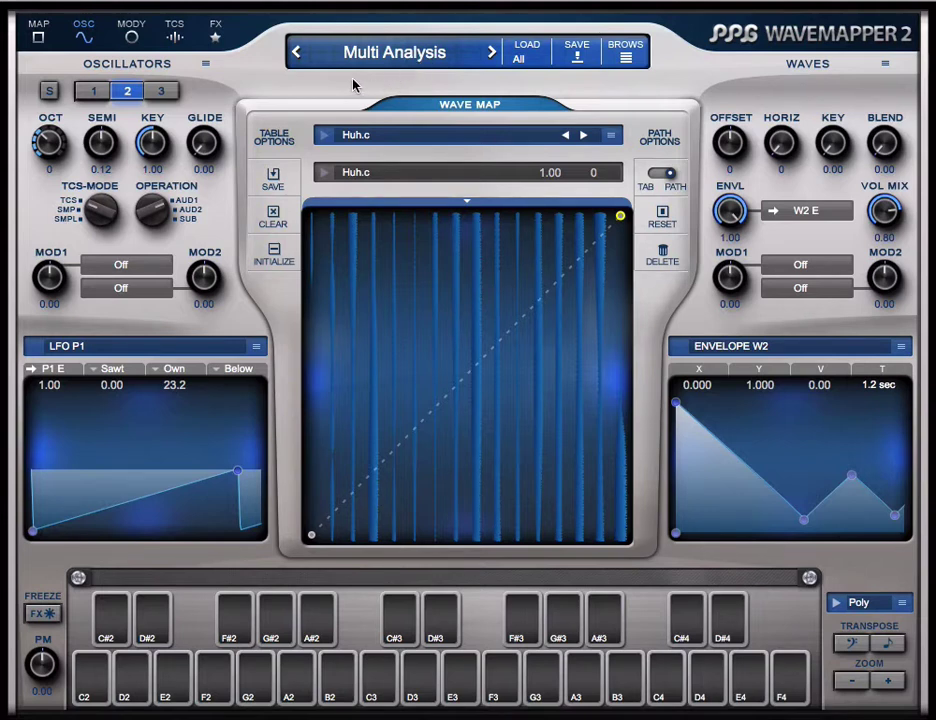
- Solo oscillator 2, which uses the Huh.c wave table
{"action": "left_click", "coordinate": [48, 92]}
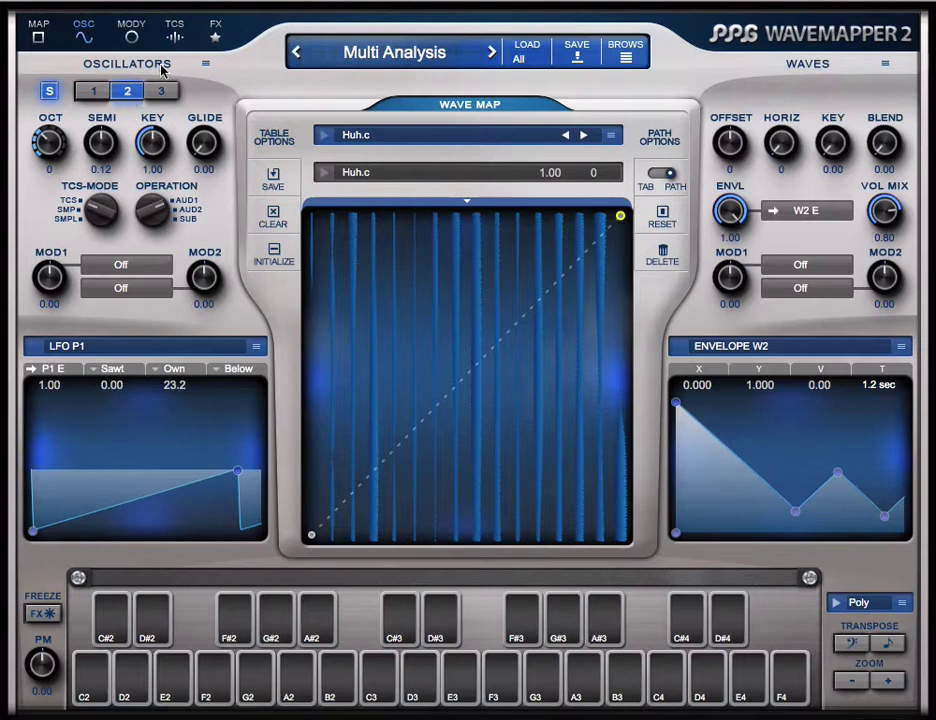
- Analyse Bowed Bass A3.aif from user/Analysis, giving period 439.47, count 169
{"action": "left_click", "coordinate": [175, 37]}
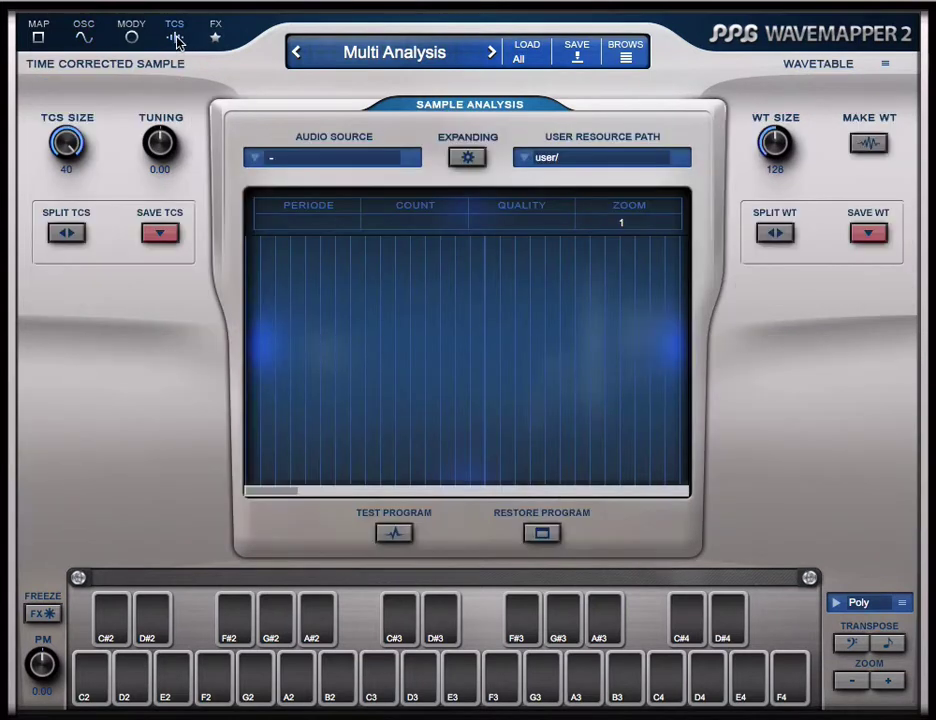
{"action": "left_click", "coordinate": [527, 160]}
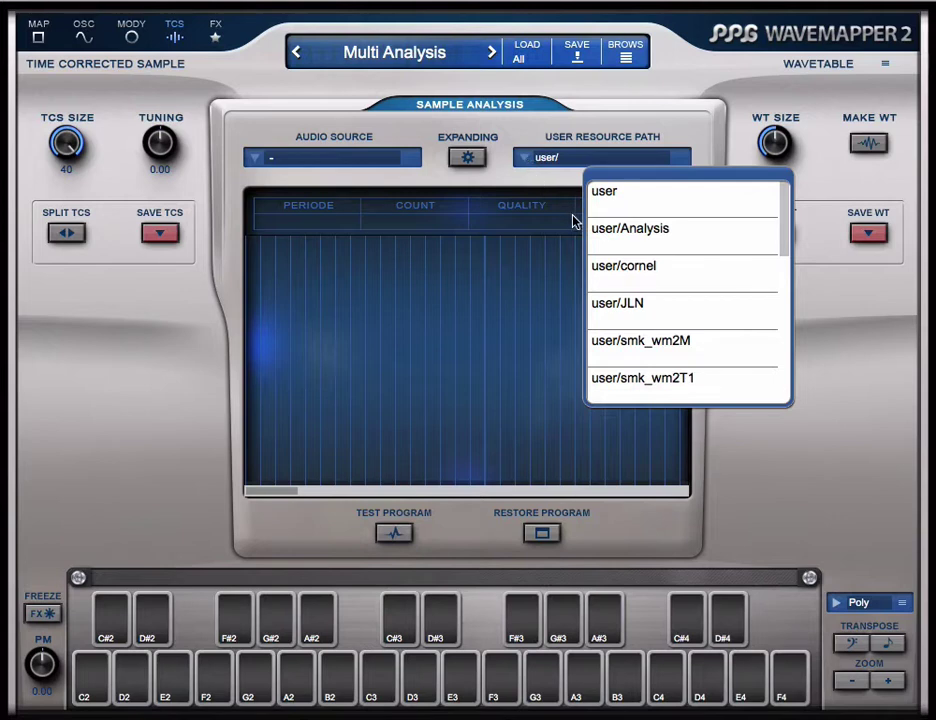
{"action": "left_click", "coordinate": [662, 231]}
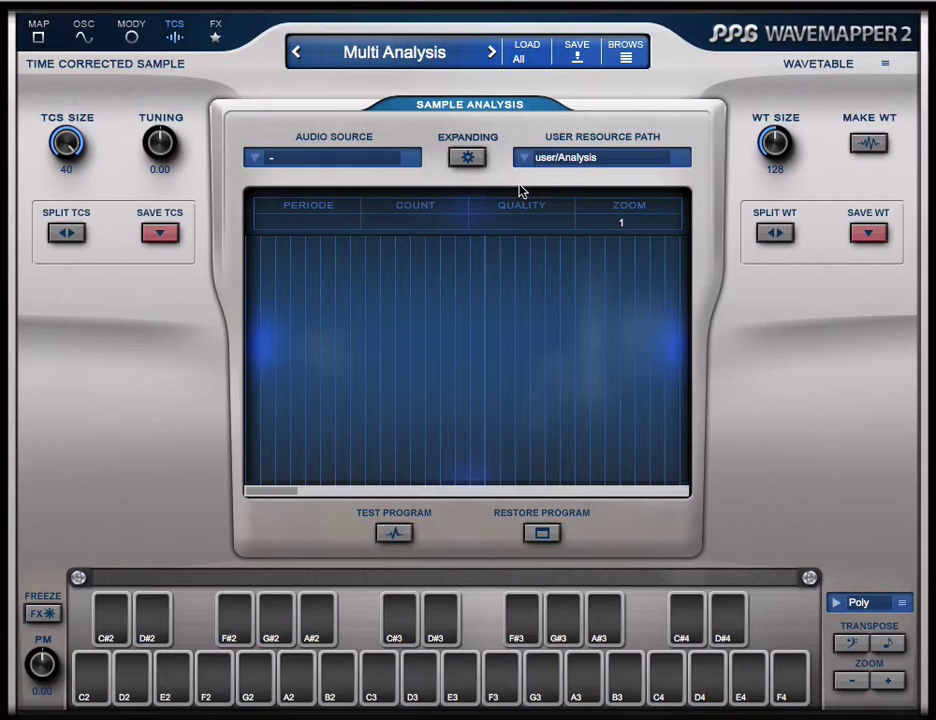
{"action": "left_click", "coordinate": [256, 159]}
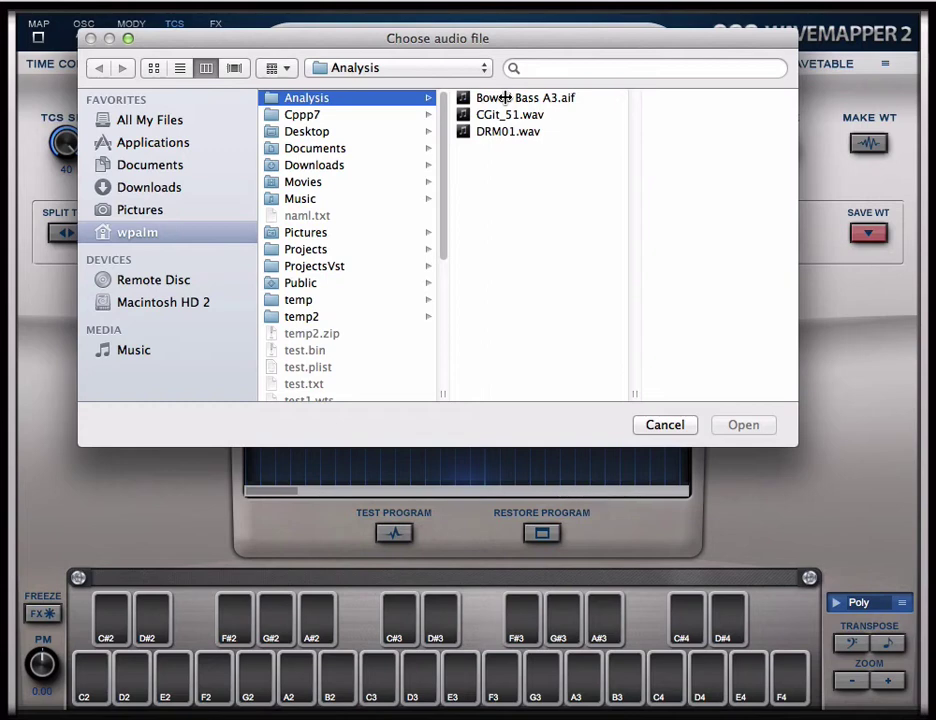
{"action": "left_click", "coordinate": [508, 98]}
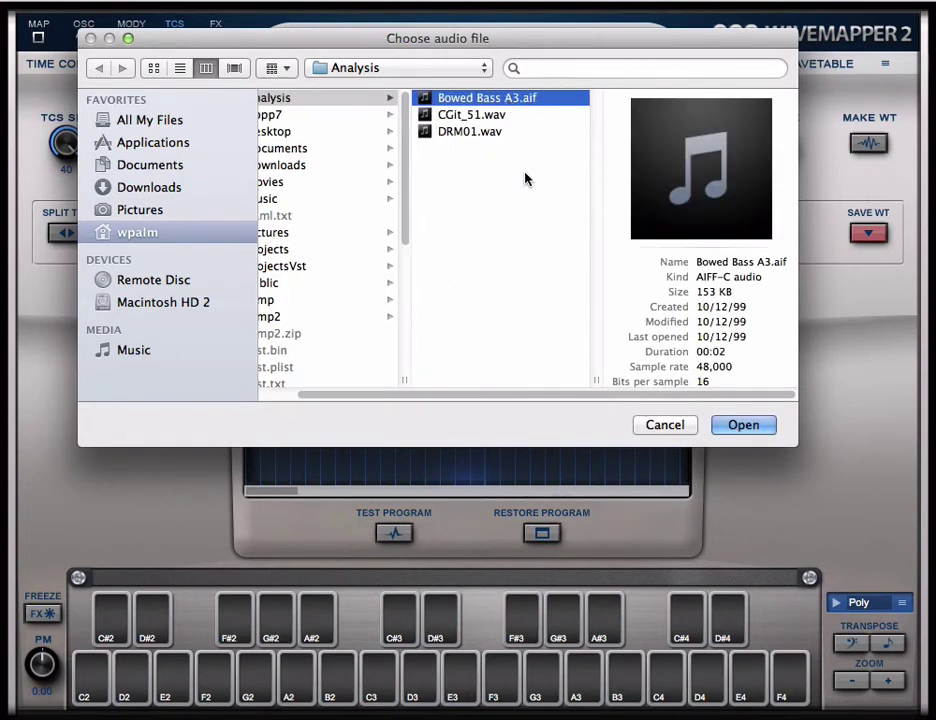
{"action": "left_click", "coordinate": [744, 425]}
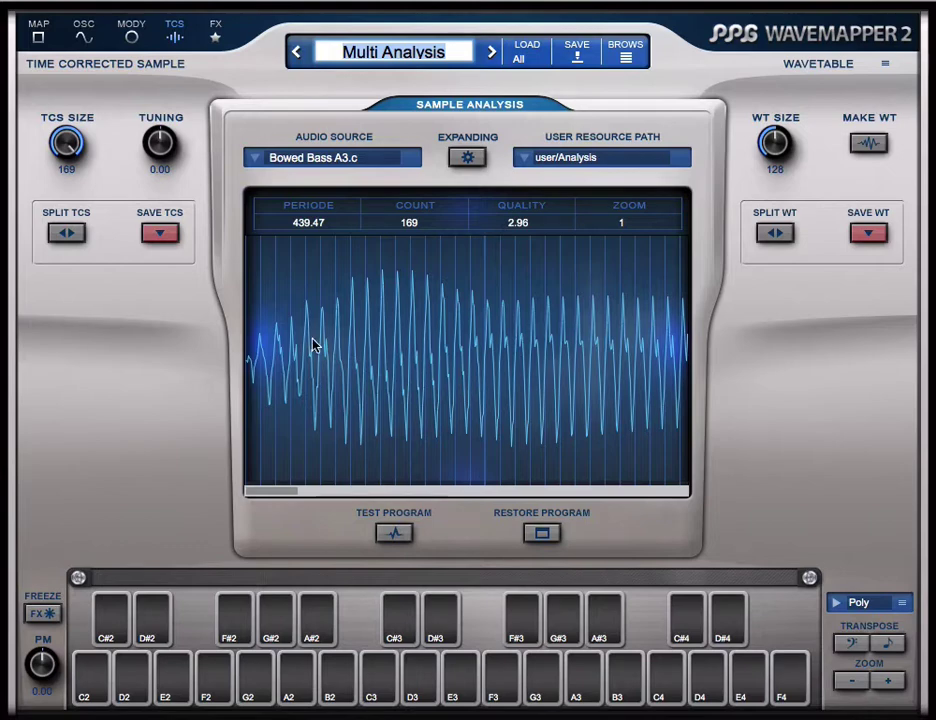
{"action": "mouse_move", "coordinate": [290, 497]}
{"action": "left_mouse_down"}
{"action": "mouse_move", "coordinate": [566, 493]}
{"action": "mouse_move", "coordinate": [284, 486]}
{"action": "left_mouse_up"}
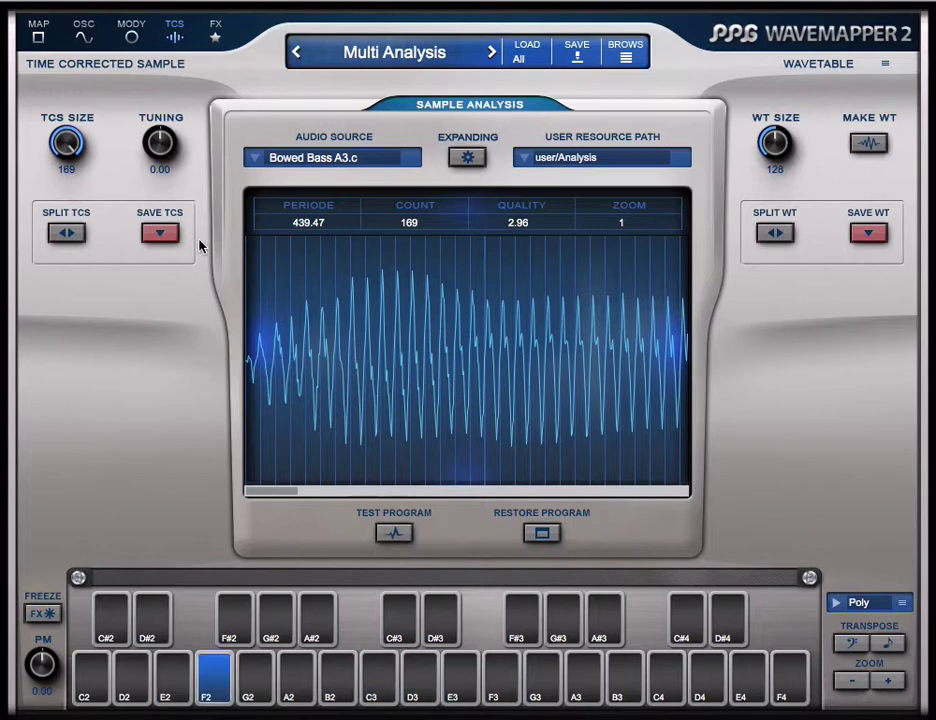
- Return to the wave map and switch oscillator 2's TCS-MODE to SMP
{"action": "left_click", "coordinate": [86, 38]}
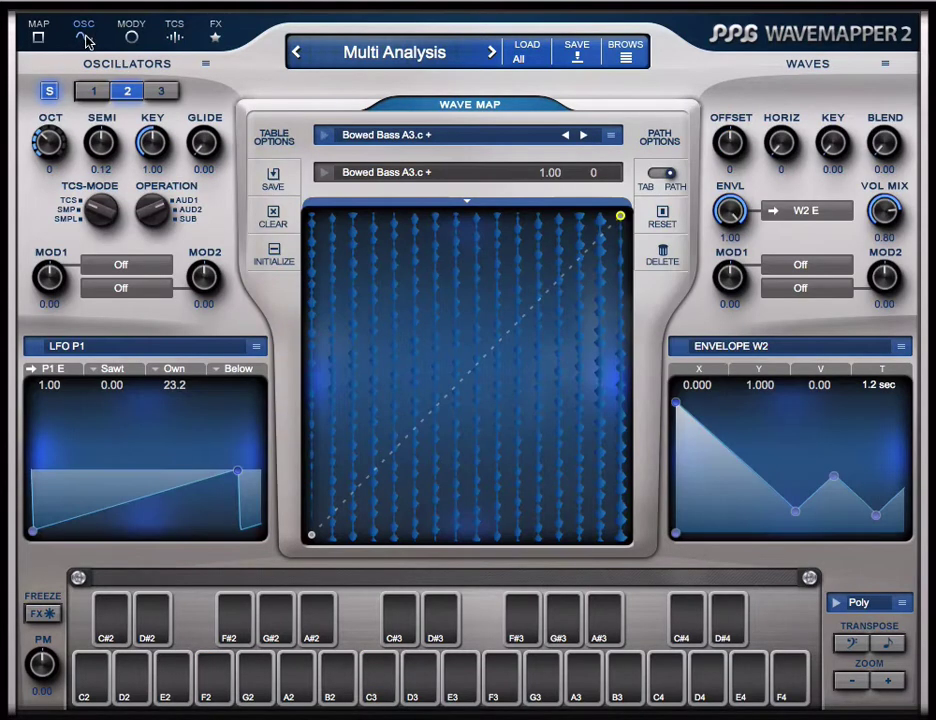
{"action": "left_click", "coordinate": [103, 211]}
- Set oscillator 2 back to TCS and stretch envelope W2's first point to 2.5 seconds
{"action": "scroll", "coordinate": [104, 216], "scroll_direction": "up", "scroll_amount": 1}
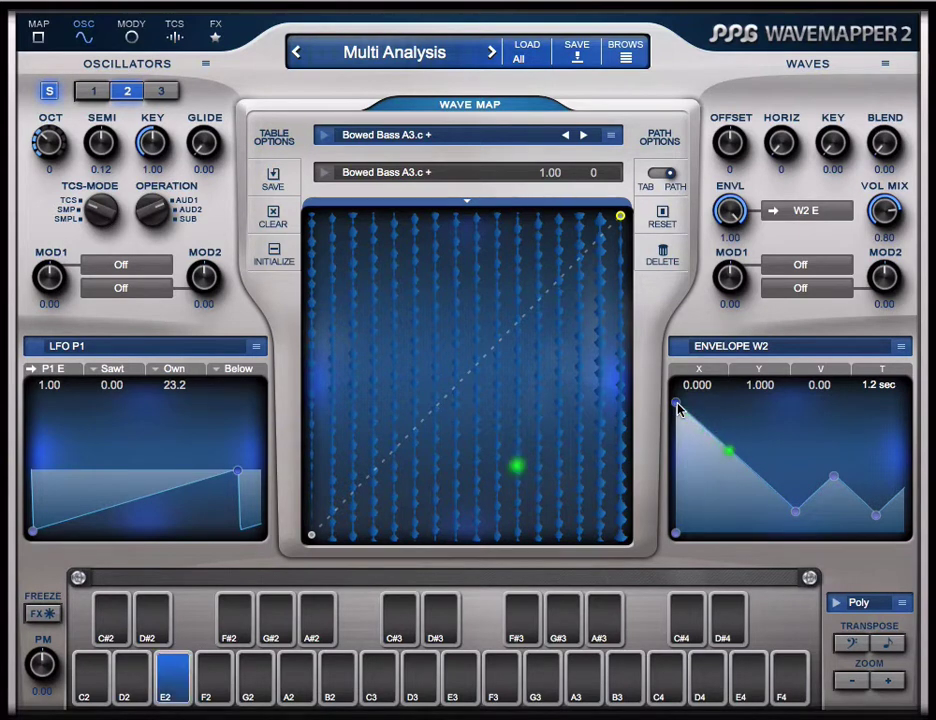
{"action": "left_click_drag", "start_coordinate": [677, 407], "coordinate": [699, 404]}
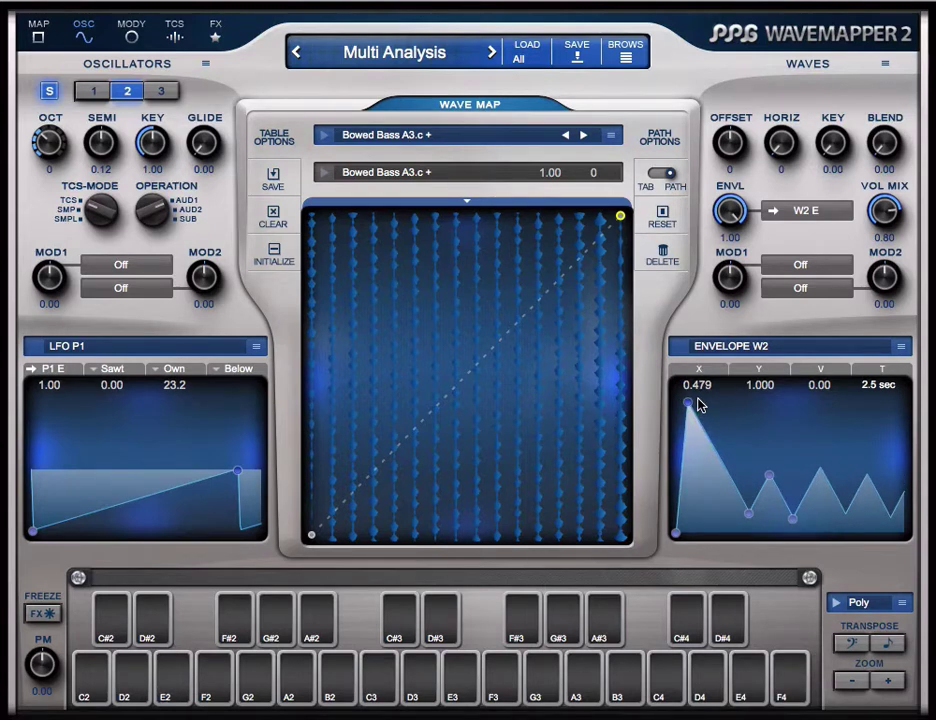
{"action": "left_click_drag", "start_coordinate": [699, 404], "coordinate": [664, 382]}
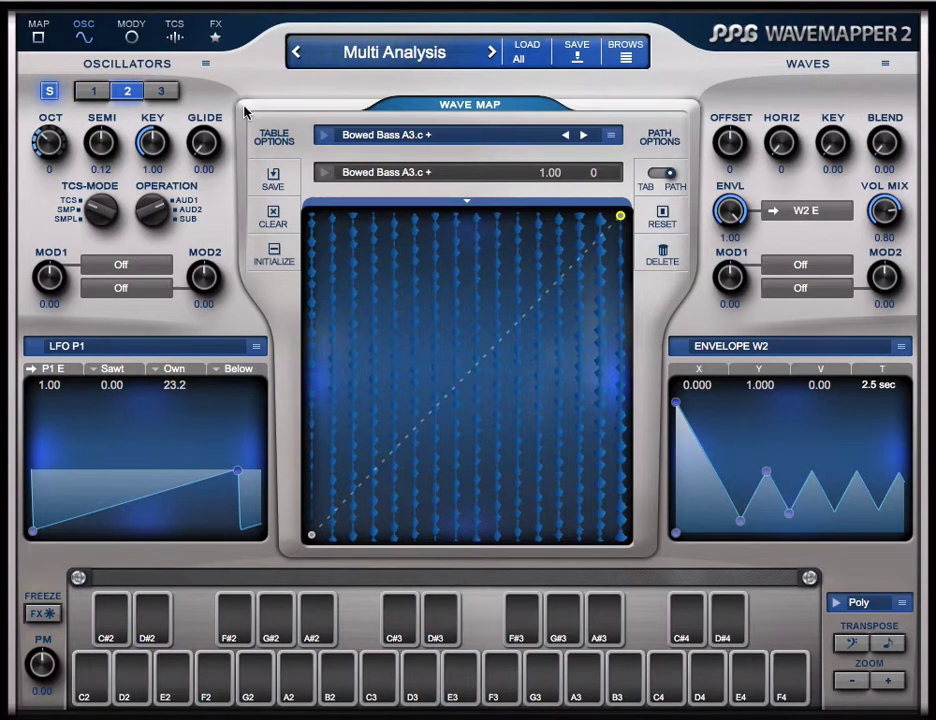
- Retune the Bowed Bass A3.c analysis to Tuning 0.43 so the period reads 440.00
{"action": "left_click", "coordinate": [176, 37]}
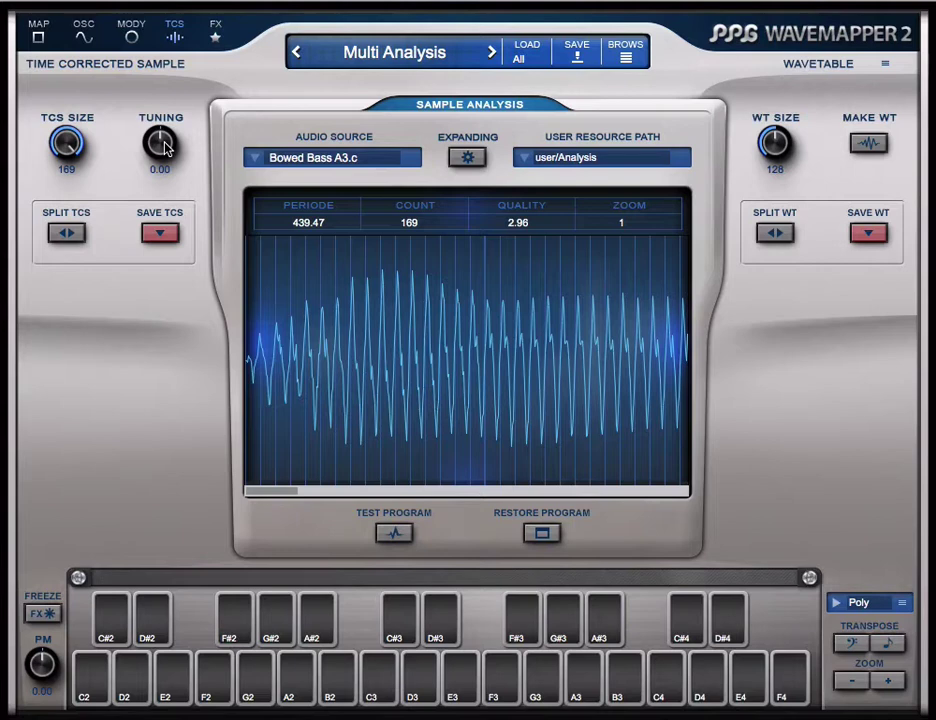
{"action": "left_click_drag", "start_coordinate": [165, 148], "coordinate": [150, 66]}
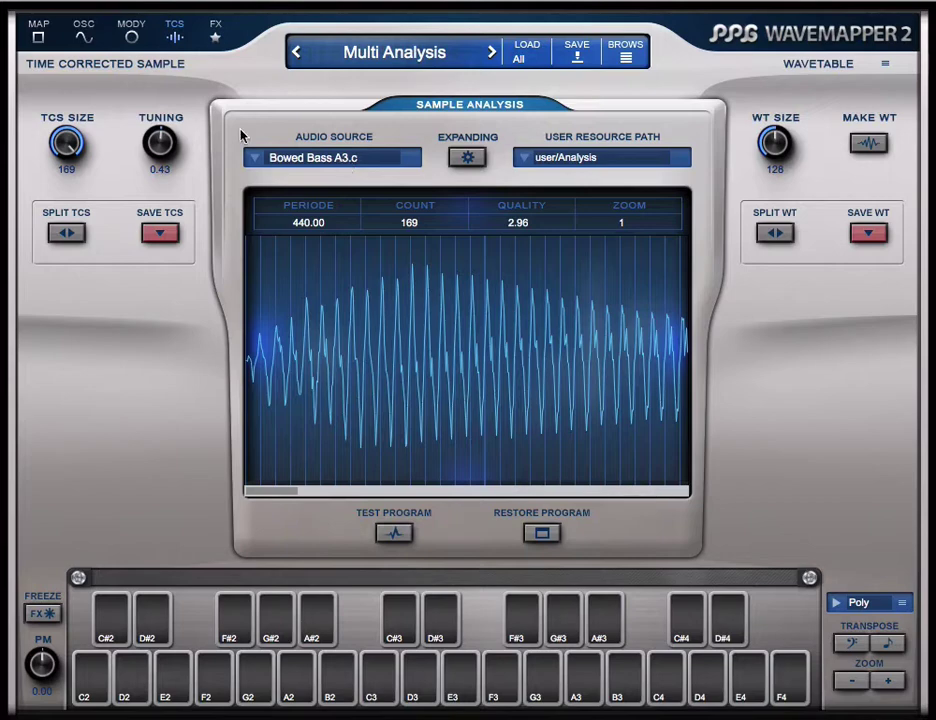
- Save the retuned analysis so oscillator 2's wave map shows Bowed Bass A3.c
{"action": "left_click", "coordinate": [86, 38]}
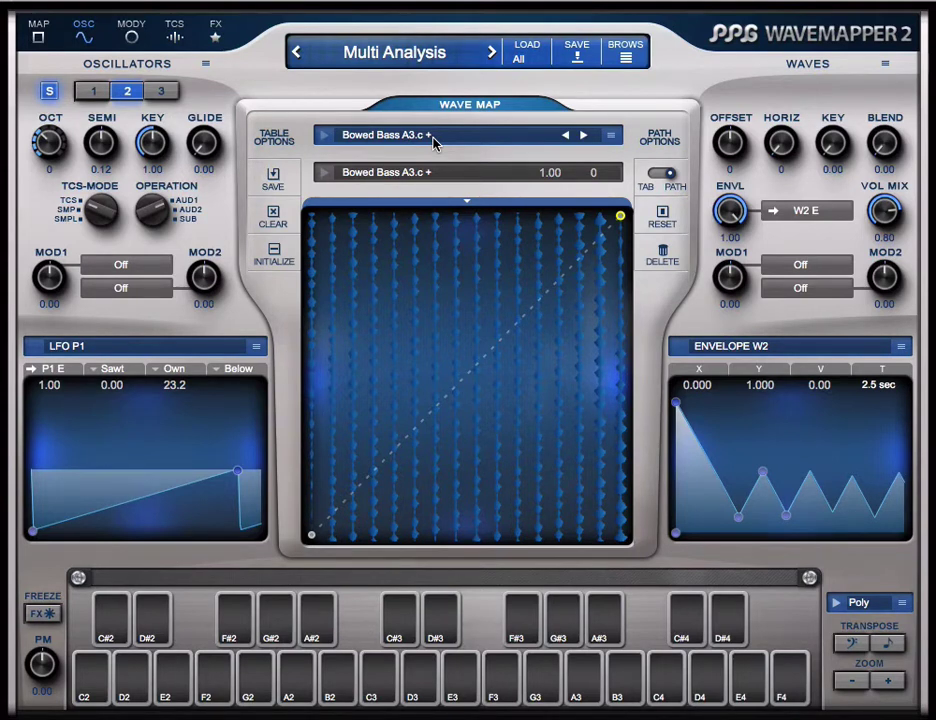
{"action": "left_click", "coordinate": [175, 40]}
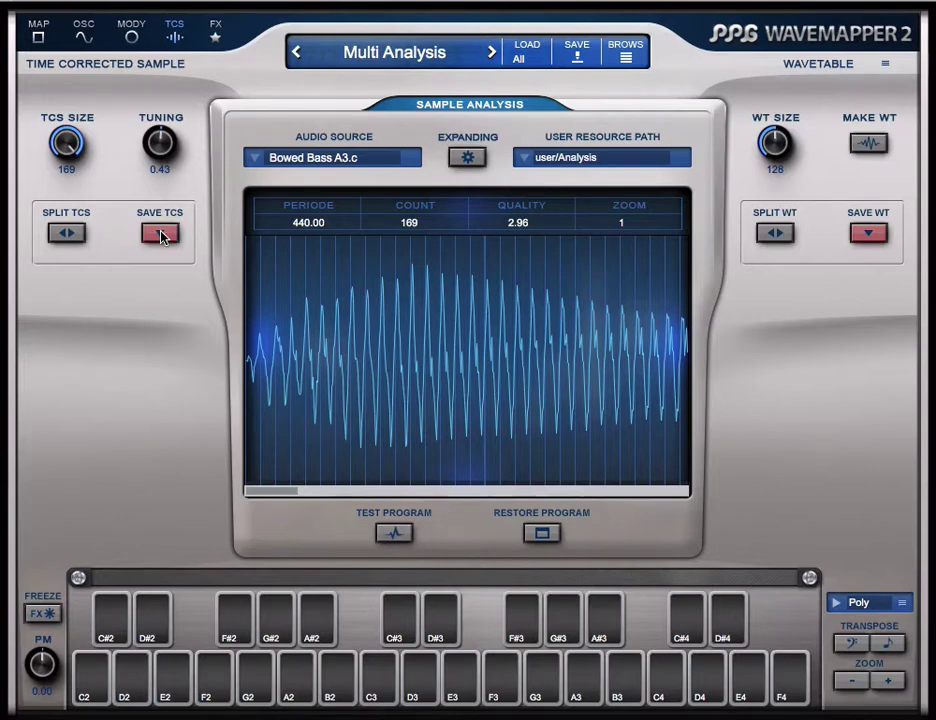
{"action": "left_click", "coordinate": [84, 40]}
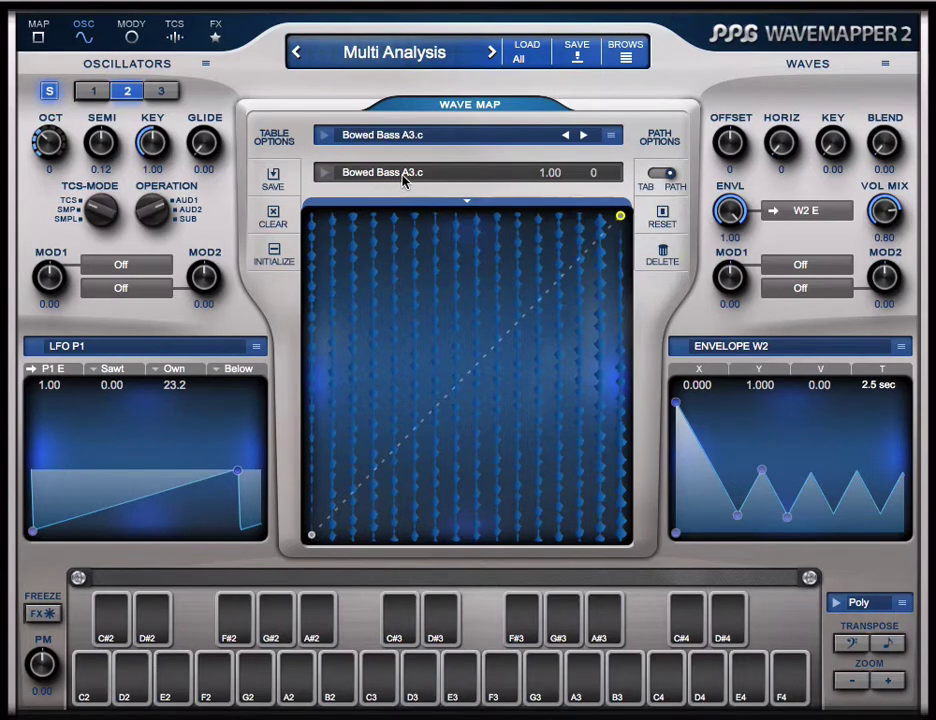
- Confirm Bowed Bass A3.c is listed under user/Analysis, then select oscillator 3 with full1
{"action": "left_click", "coordinate": [325, 137]}
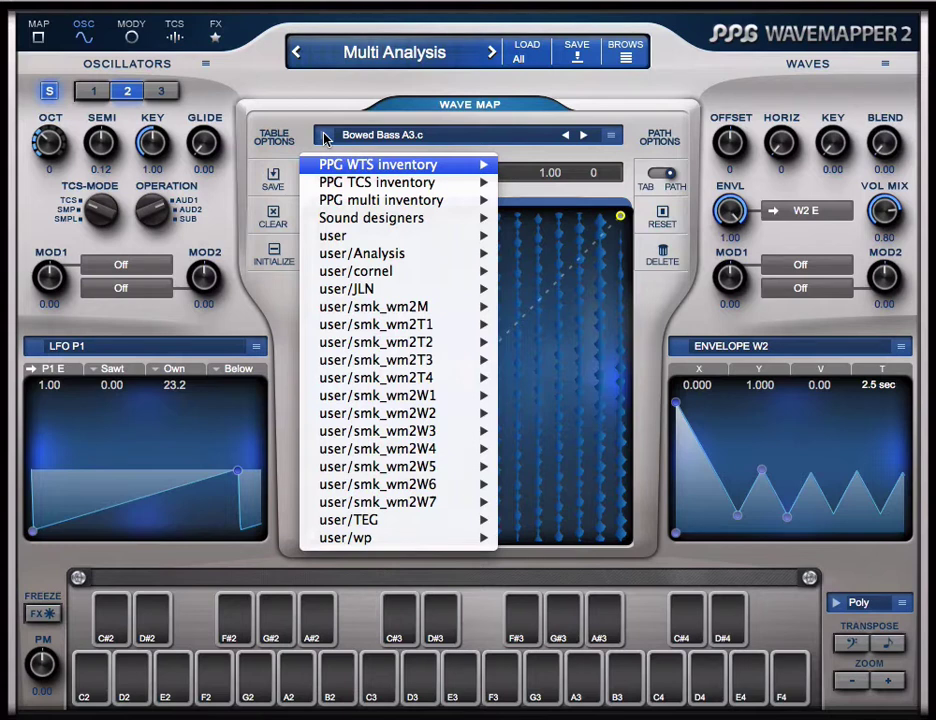
{"action": "mouse_move", "coordinate": [362, 257]}
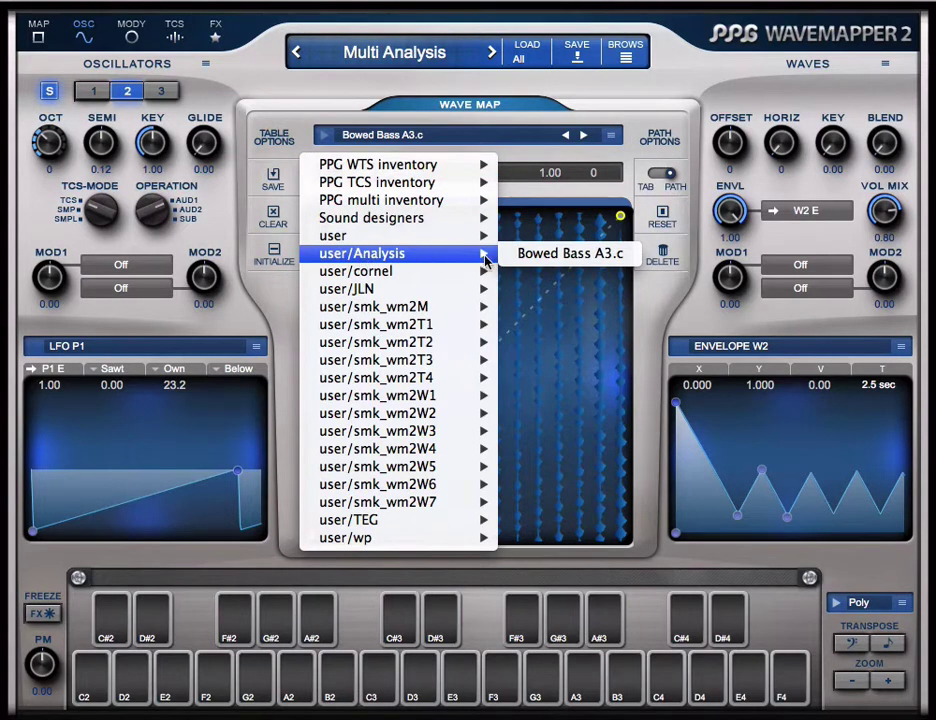
{"action": "left_click", "coordinate": [656, 298]}
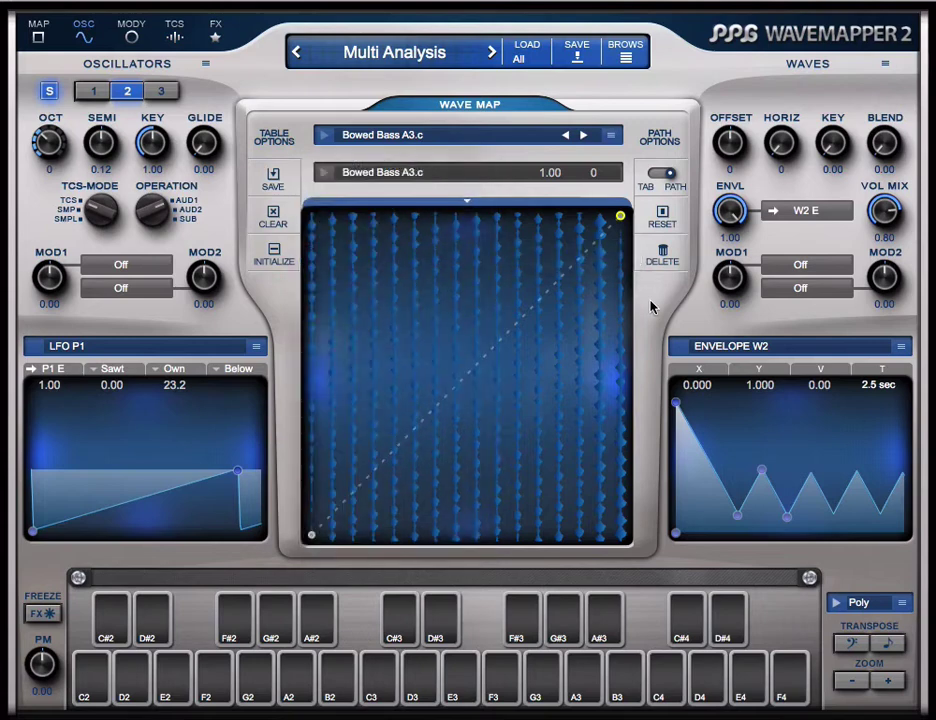
{"action": "left_click", "coordinate": [163, 92]}
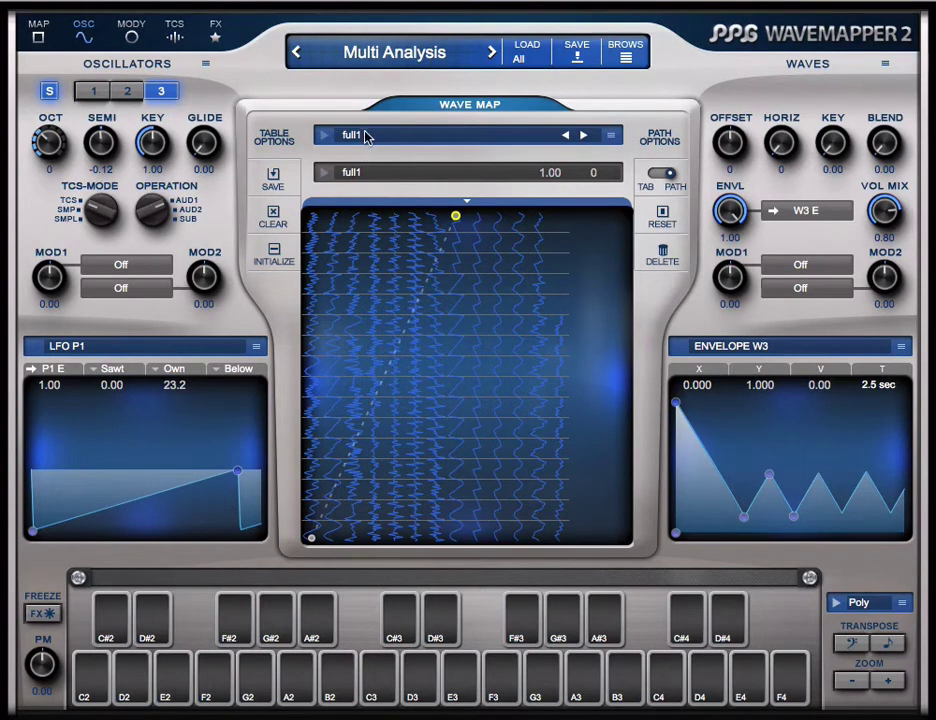
- Make a Bowed Bass A3 wavetable from the analysis for oscillator 3
{"action": "left_click", "coordinate": [175, 38]}
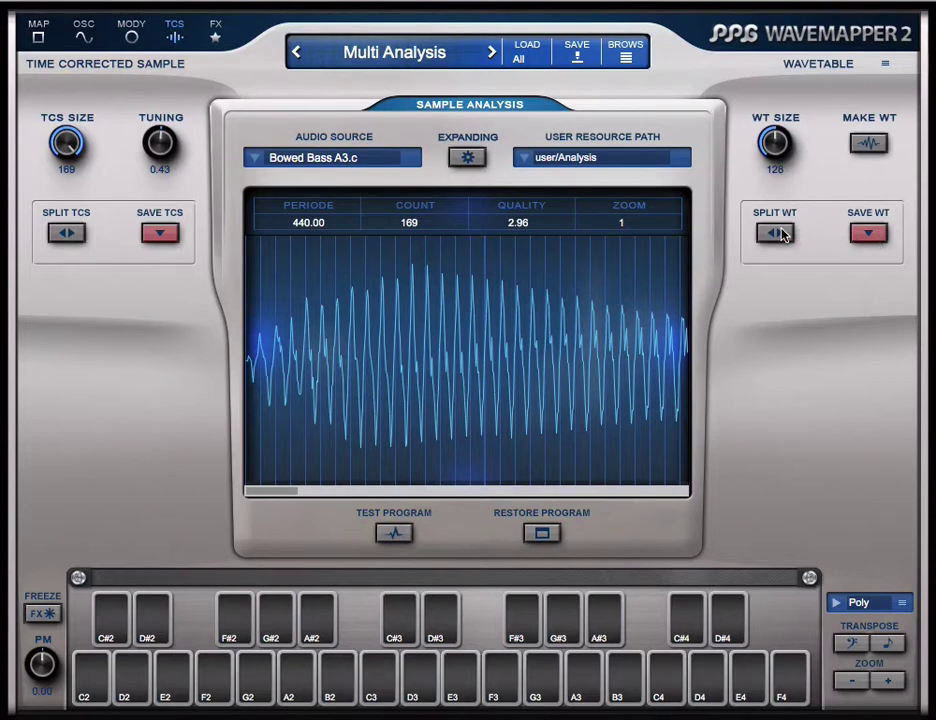
{"action": "left_click", "coordinate": [869, 144]}
- Compare oscillator 3's Bowed Bass A3 table with oscillator 2's Bowed Bass A3.c, ending on oscillator 2
{"action": "left_click", "coordinate": [84, 38]}
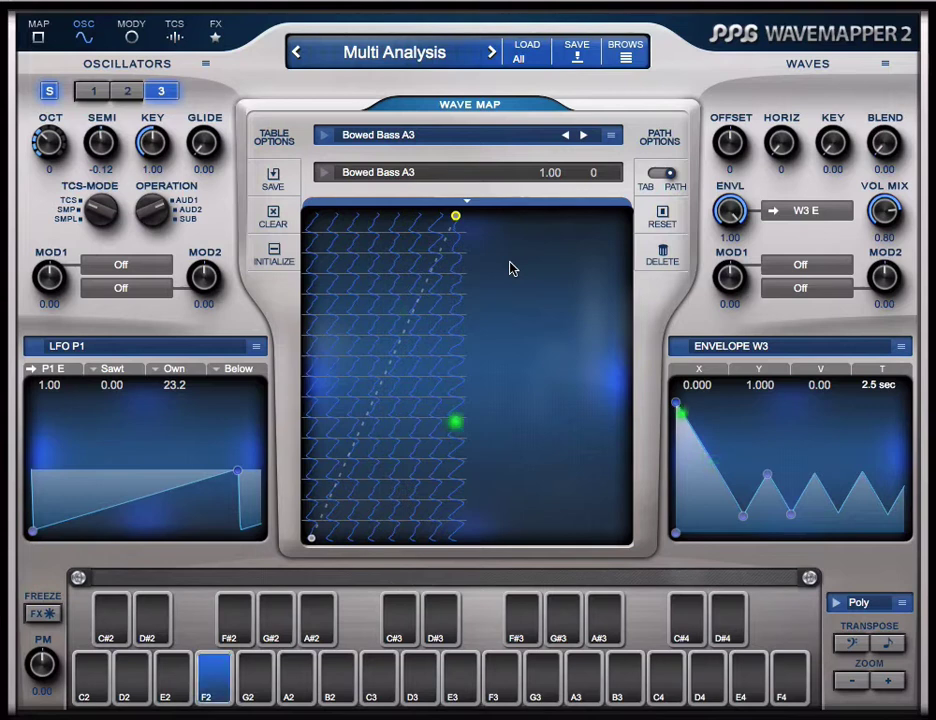
{"action": "left_click", "coordinate": [129, 94]}
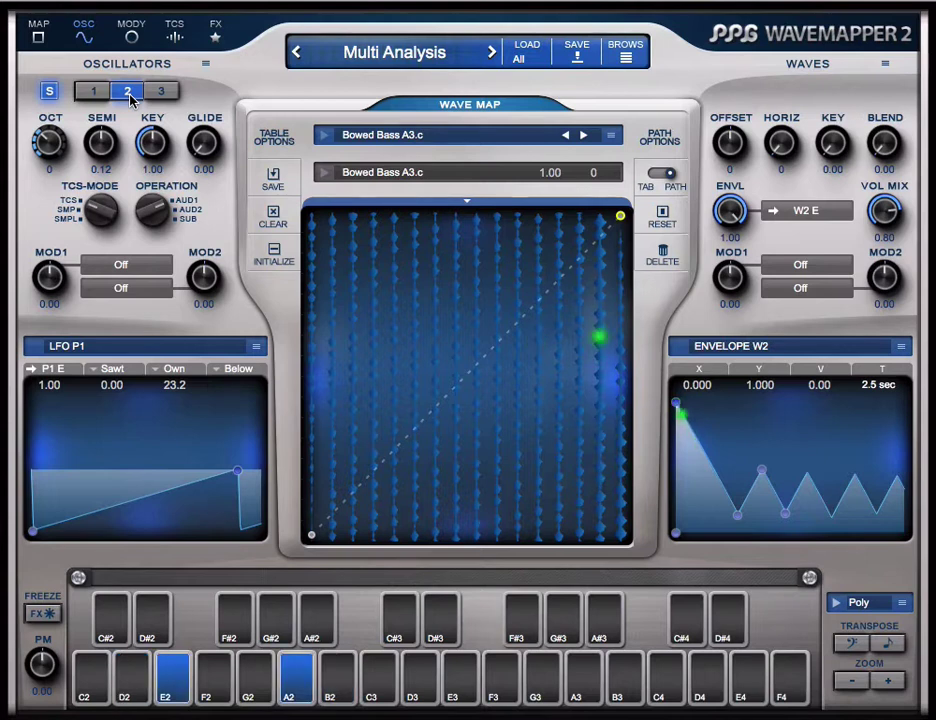
{"action": "left_click", "coordinate": [161, 92]}
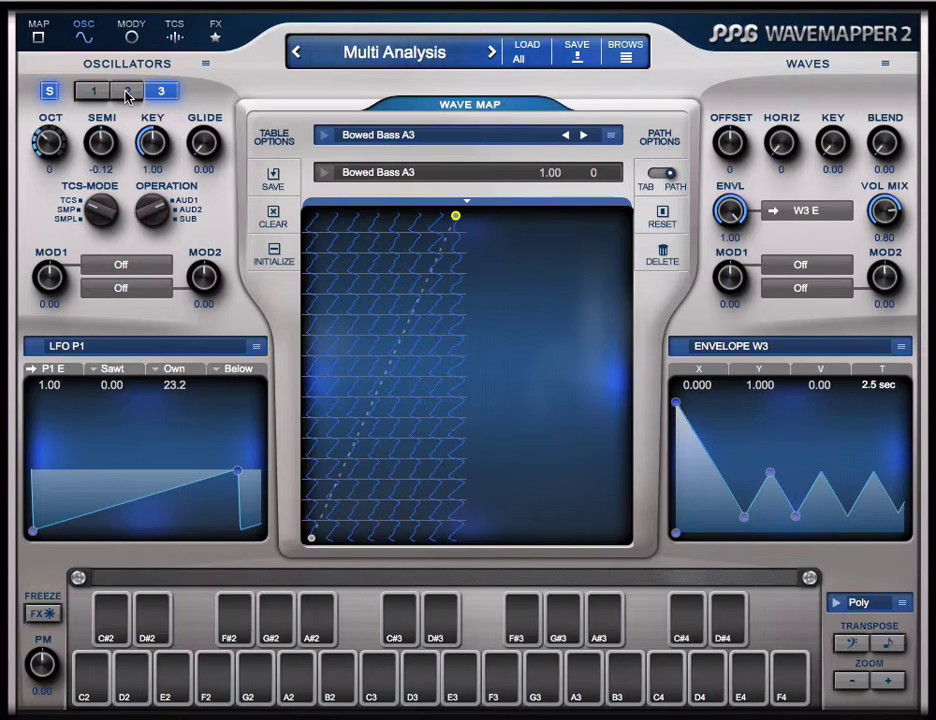
{"action": "left_click", "coordinate": [127, 93]}
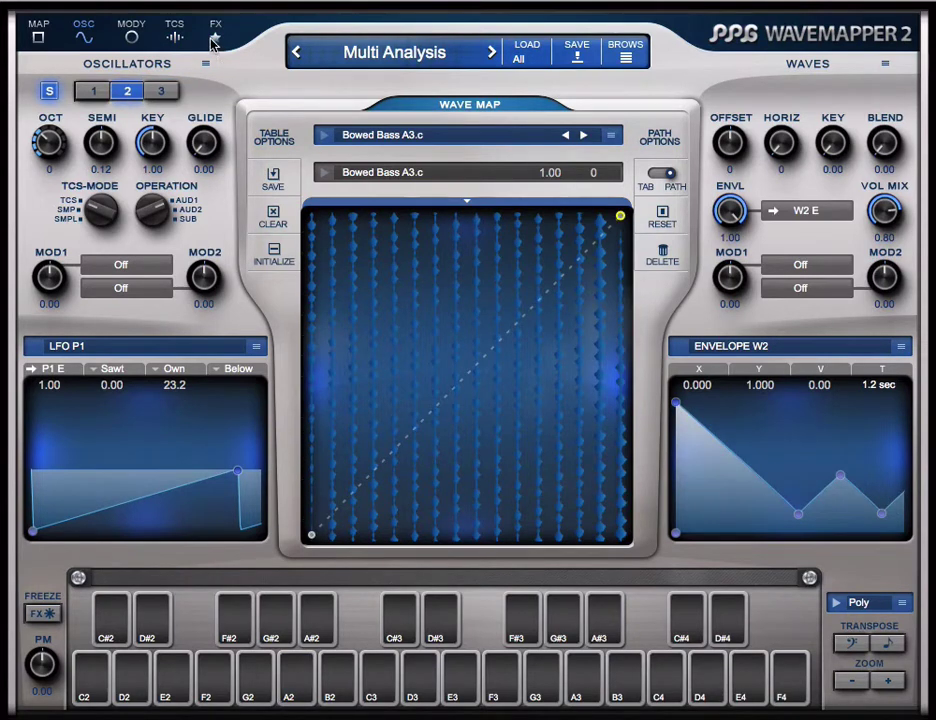
- Analyse CGit_51.wav so oscillator 2's wave map shows the CGit_51.c + table
{"action": "left_click", "coordinate": [177, 38]}
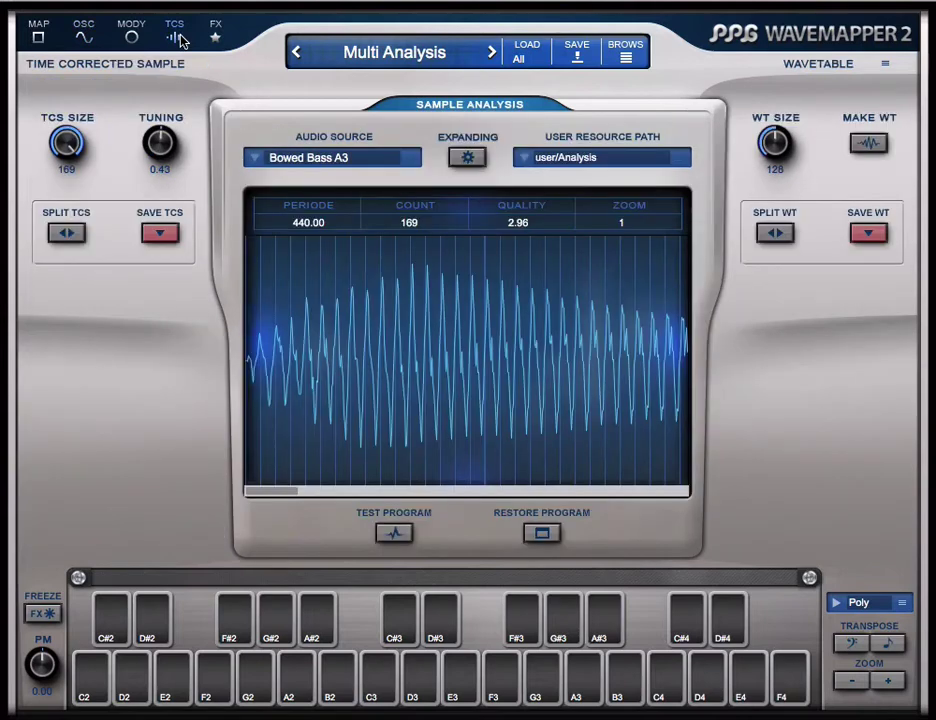
{"action": "left_click", "coordinate": [257, 160]}
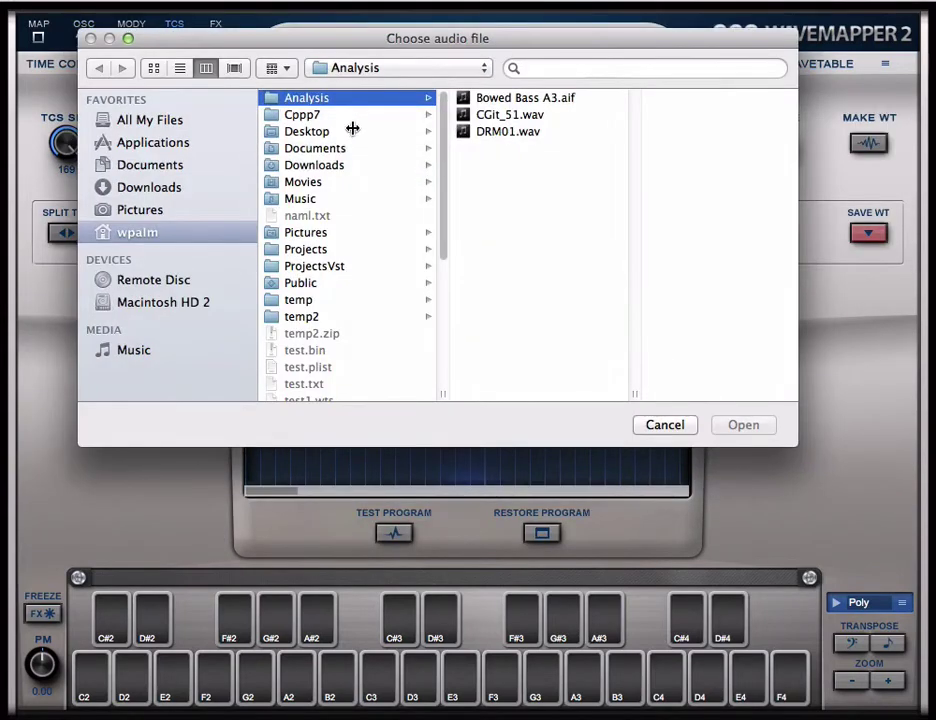
{"action": "left_click", "coordinate": [501, 117]}
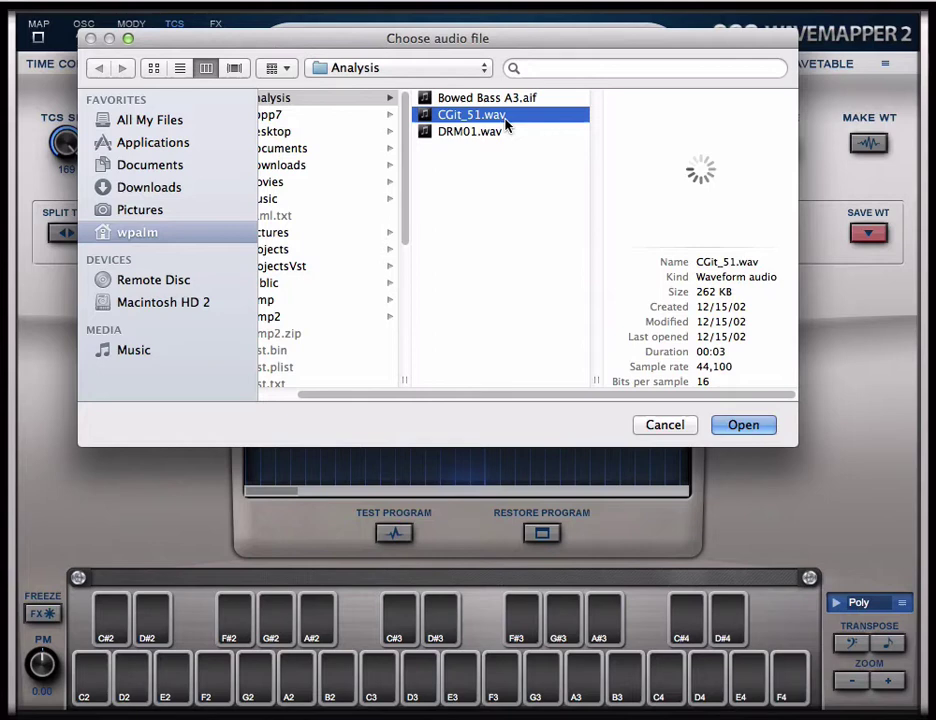
{"action": "left_click", "coordinate": [744, 425]}
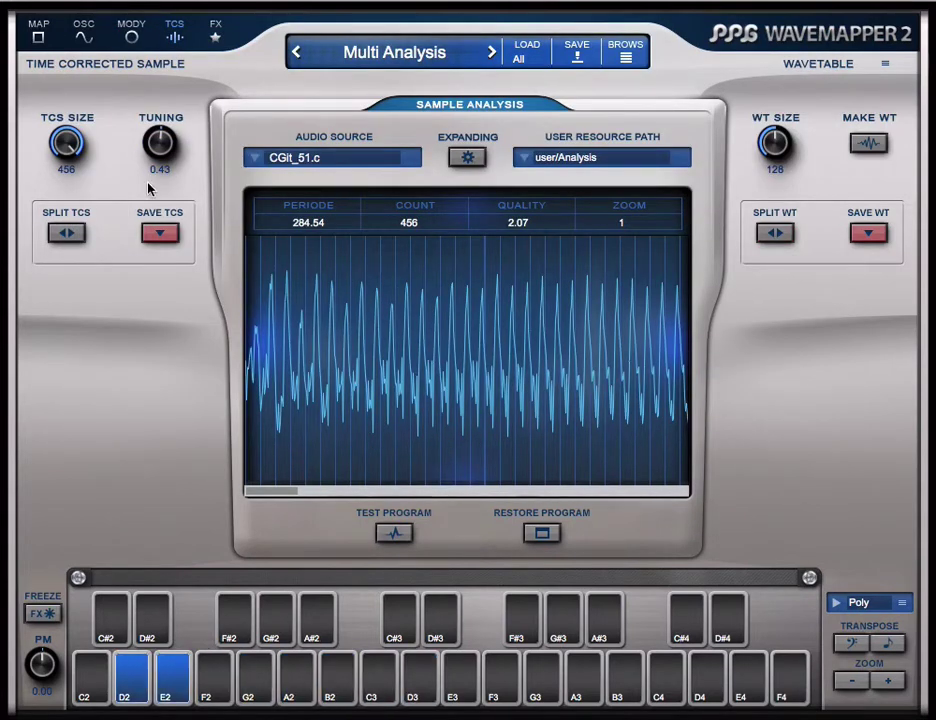
{"action": "left_click", "coordinate": [87, 37]}
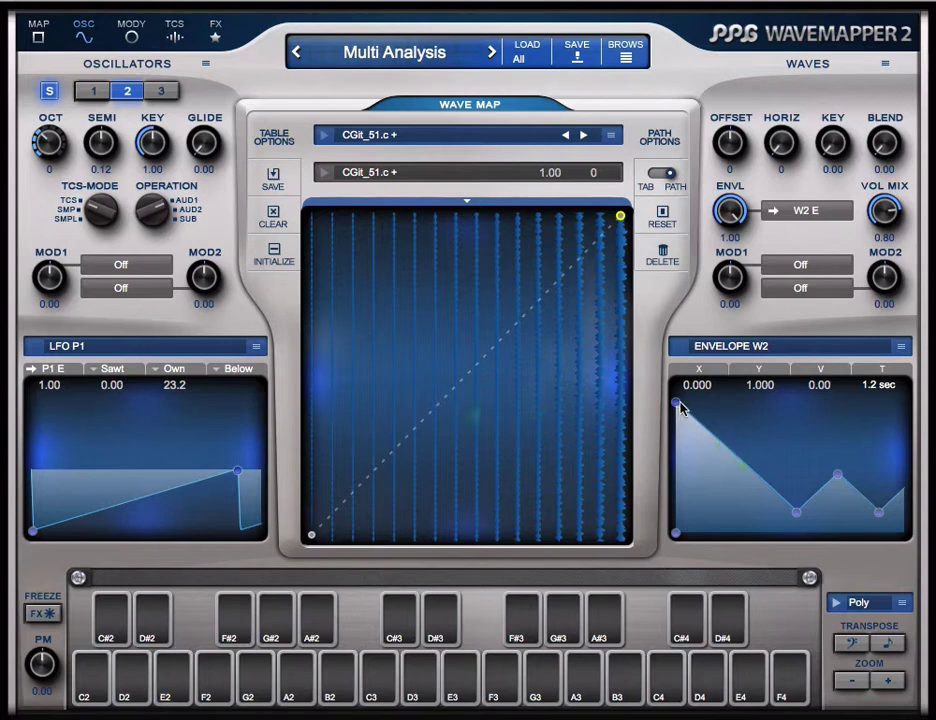
- Kill the loop on oscillator 2's 2.5-sec W2 envelope and drag a breakpoint to 0.734/0.017 for a falling curve
{"action": "left_click_drag", "start_coordinate": [680, 404], "coordinate": [660, 390]}
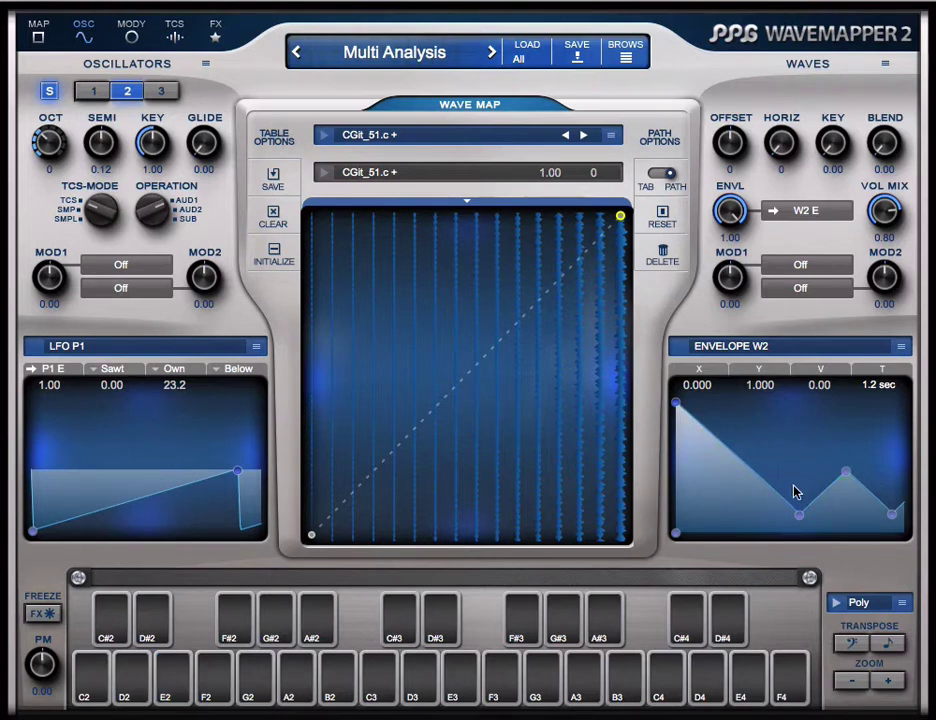
{"action": "left_click", "coordinate": [899, 347]}
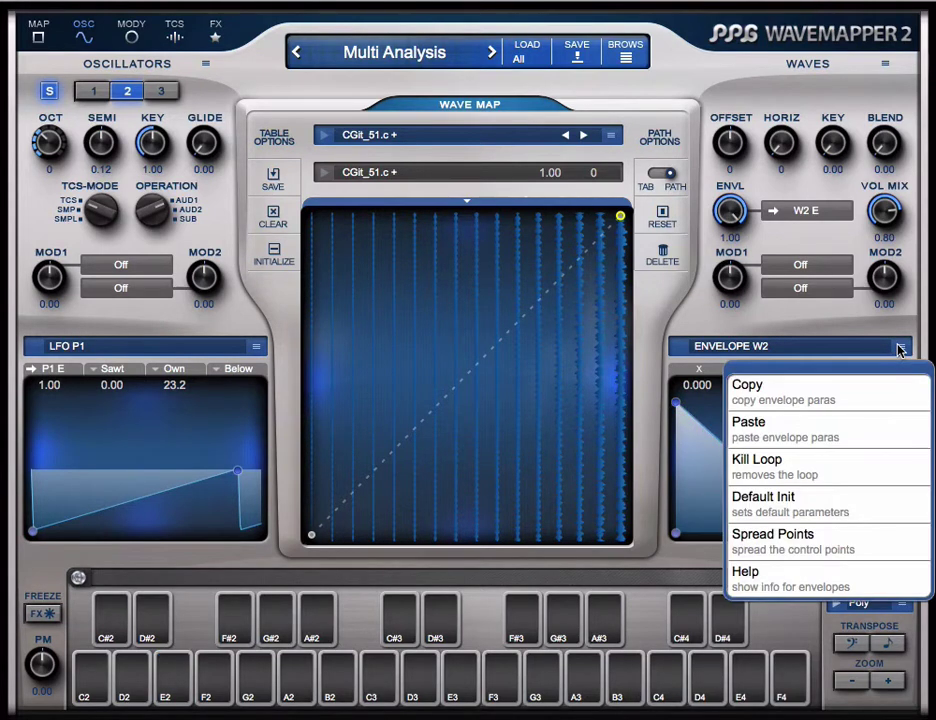
{"action": "left_click", "coordinate": [784, 468]}
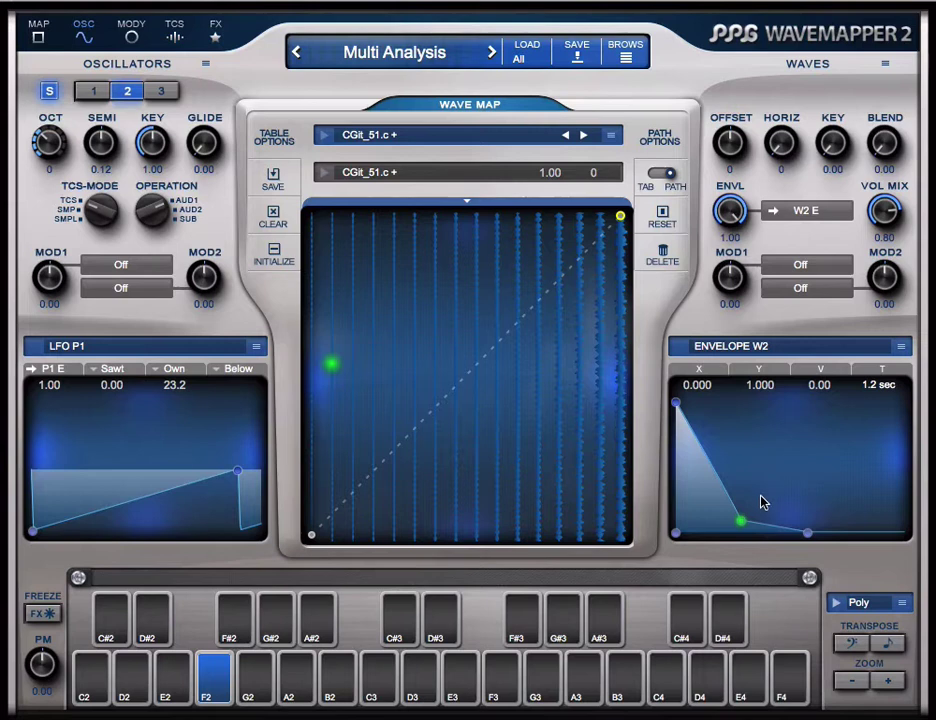
{"action": "left_click_drag", "start_coordinate": [741, 522], "coordinate": [760, 461]}
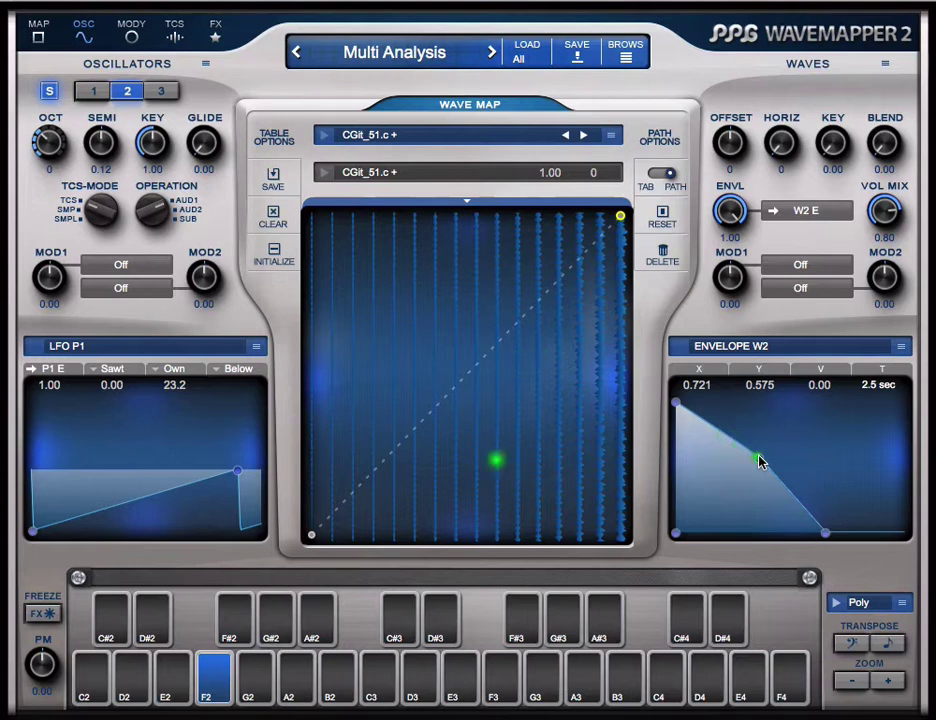
{"action": "left_click_drag", "start_coordinate": [760, 461], "coordinate": [767, 536]}
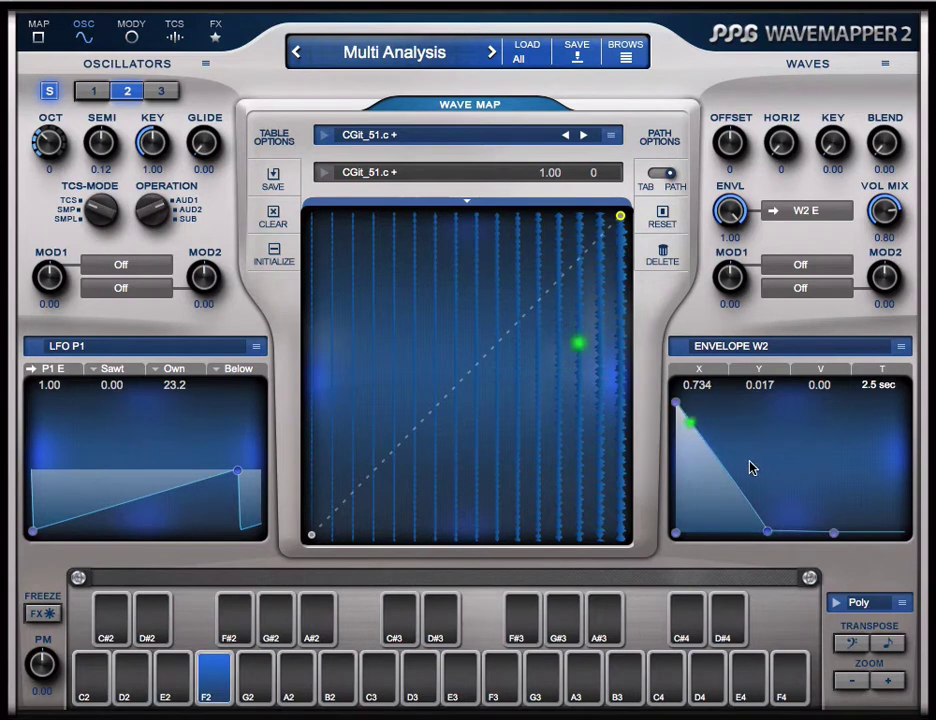
- With oscillator 3 selected, build a CGit_51 wavetable from the guitar analysis on the TCS page
{"action": "left_click", "coordinate": [163, 92]}
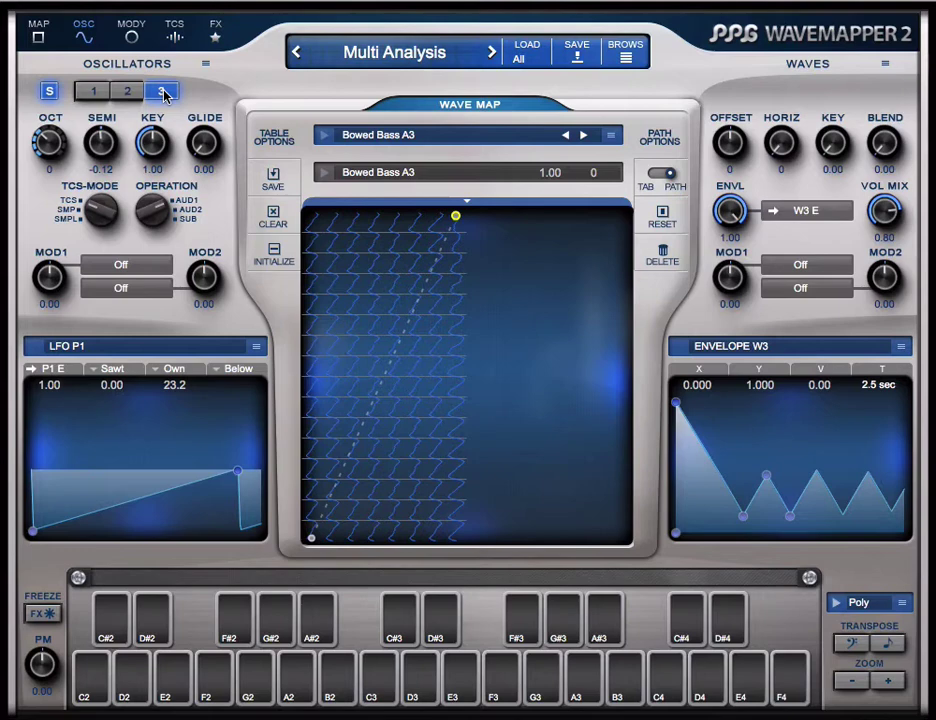
{"action": "left_click", "coordinate": [174, 38]}
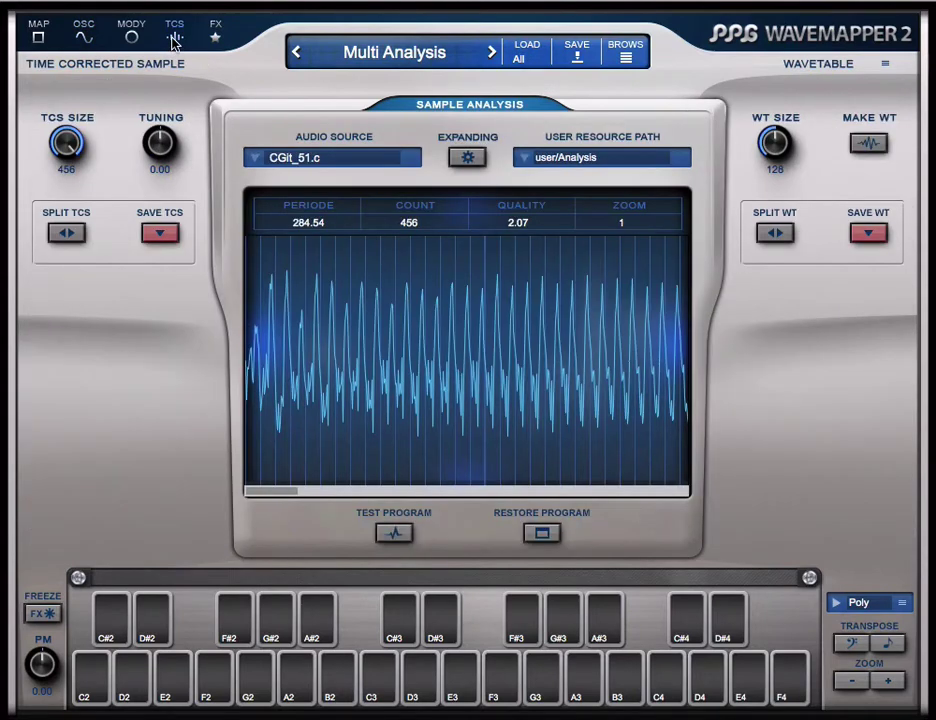
{"action": "left_click", "coordinate": [868, 145]}
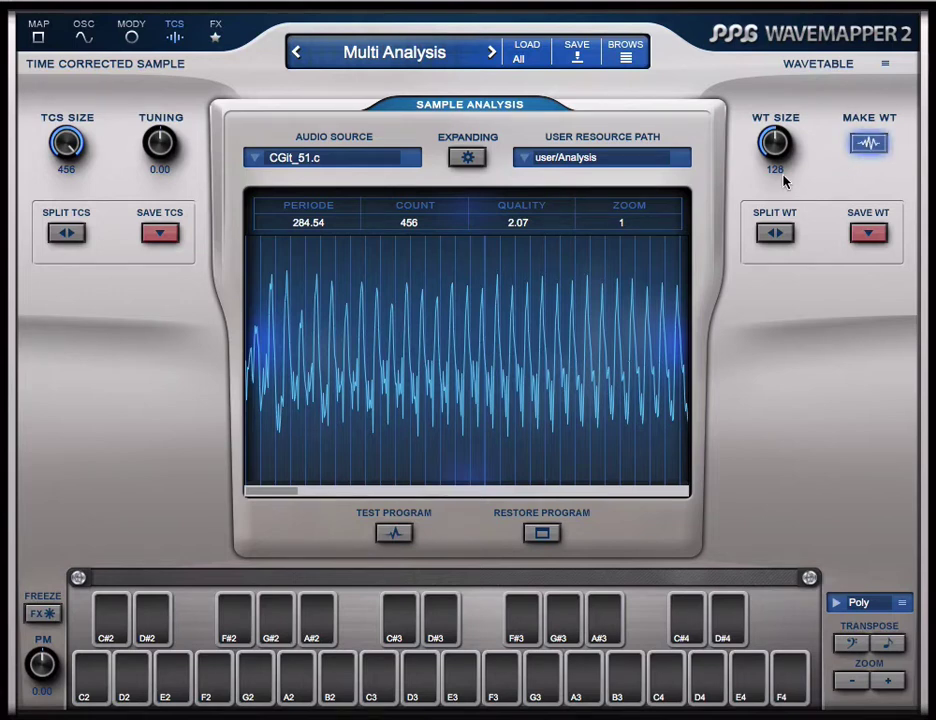
- Back on the OSC page, toggle between oscillators 2 and 3 to compare them, ending on oscillator 2
{"action": "left_click", "coordinate": [84, 38]}
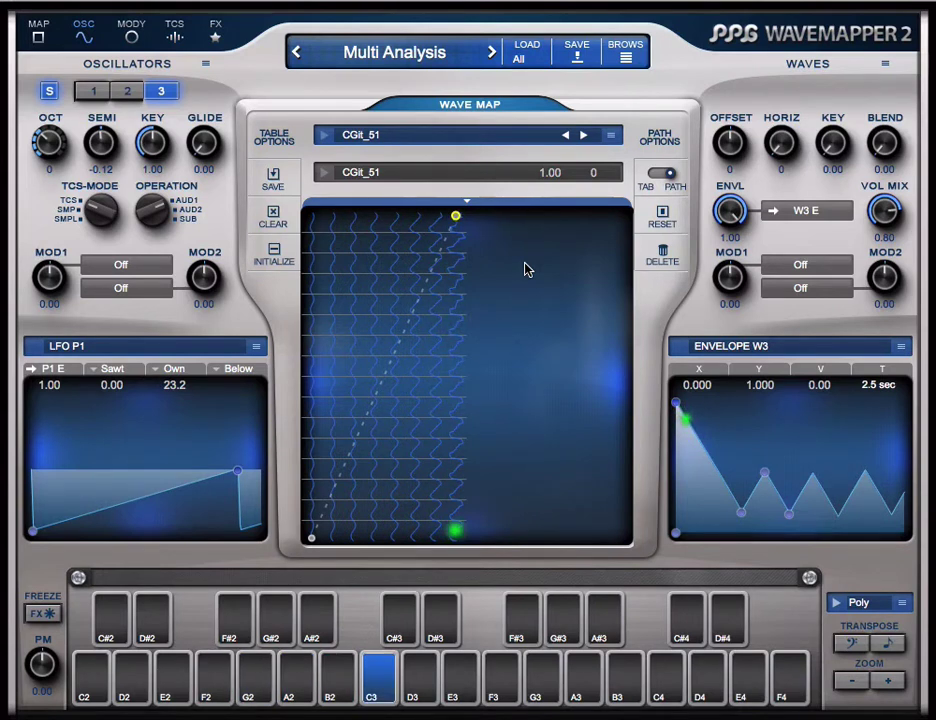
{"action": "left_click", "coordinate": [128, 91]}
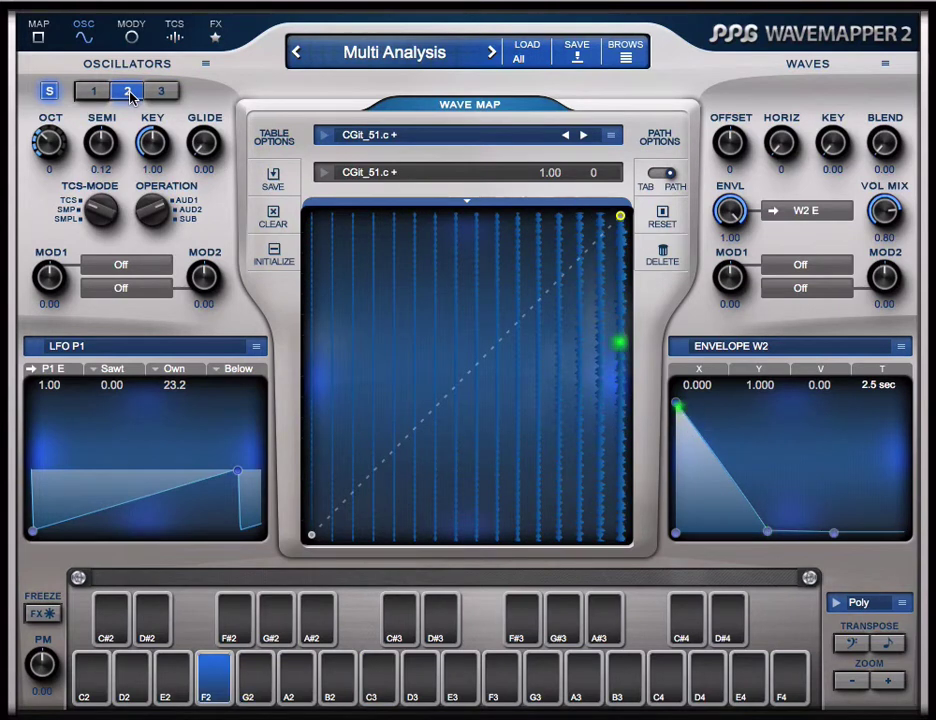
{"action": "left_click", "coordinate": [161, 92]}
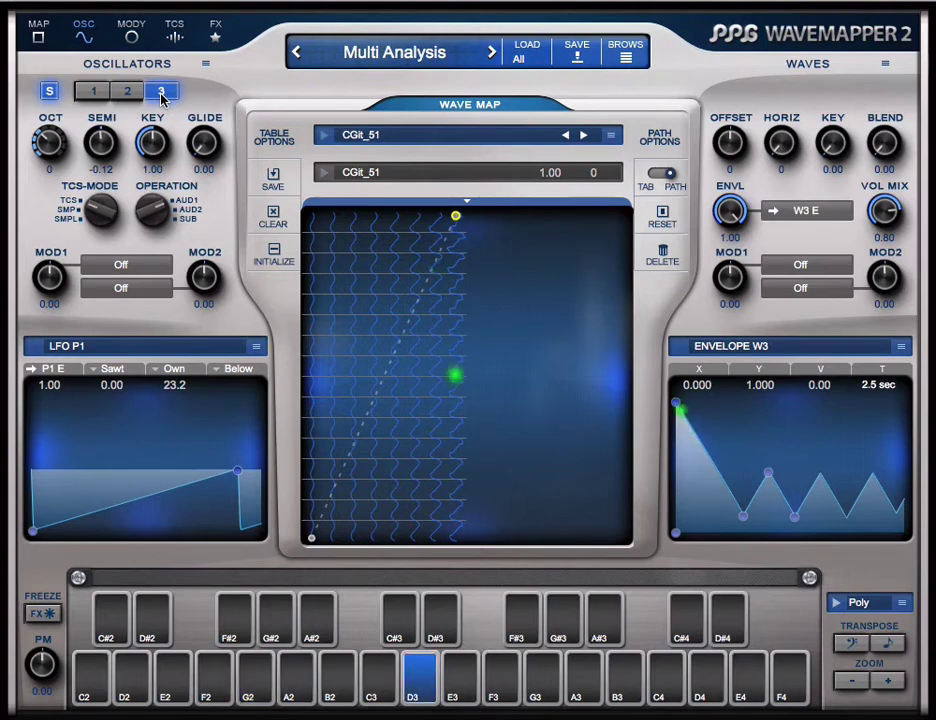
{"action": "left_click", "coordinate": [128, 91]}
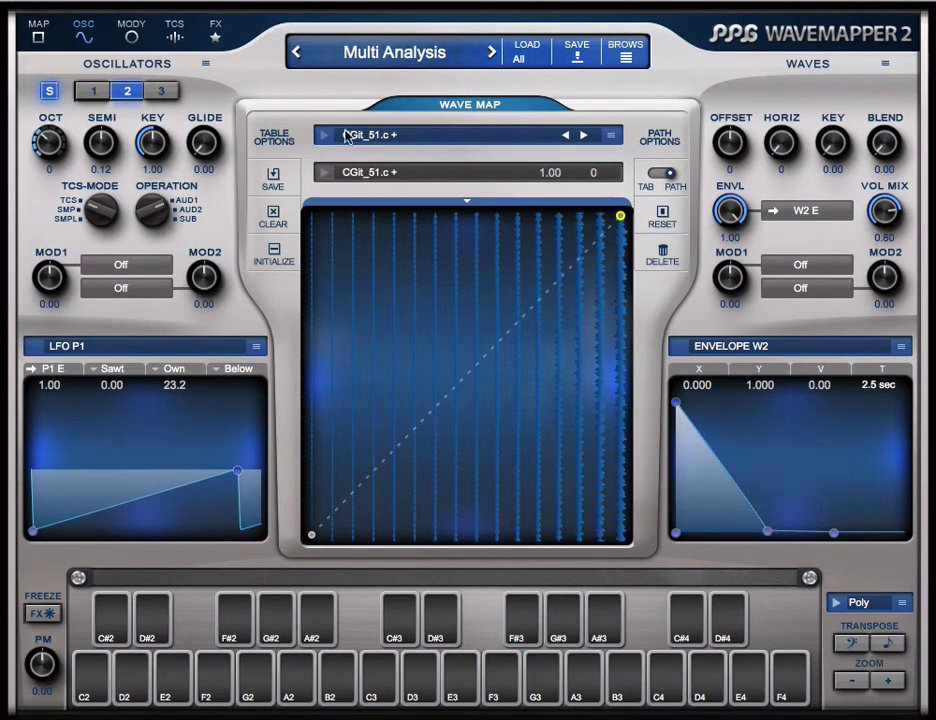
- Analyze DRM01.wav as the TCS audio source so oscillator 2 gets the DRM01.c + table, octave -1
{"action": "left_click", "coordinate": [175, 38]}
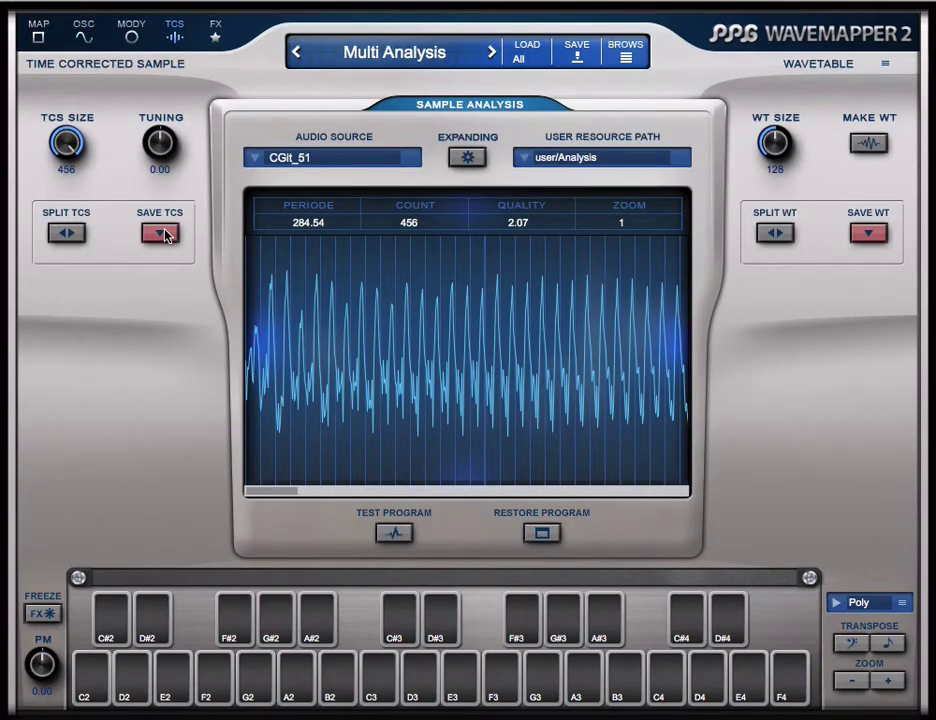
{"action": "left_click", "coordinate": [84, 38]}
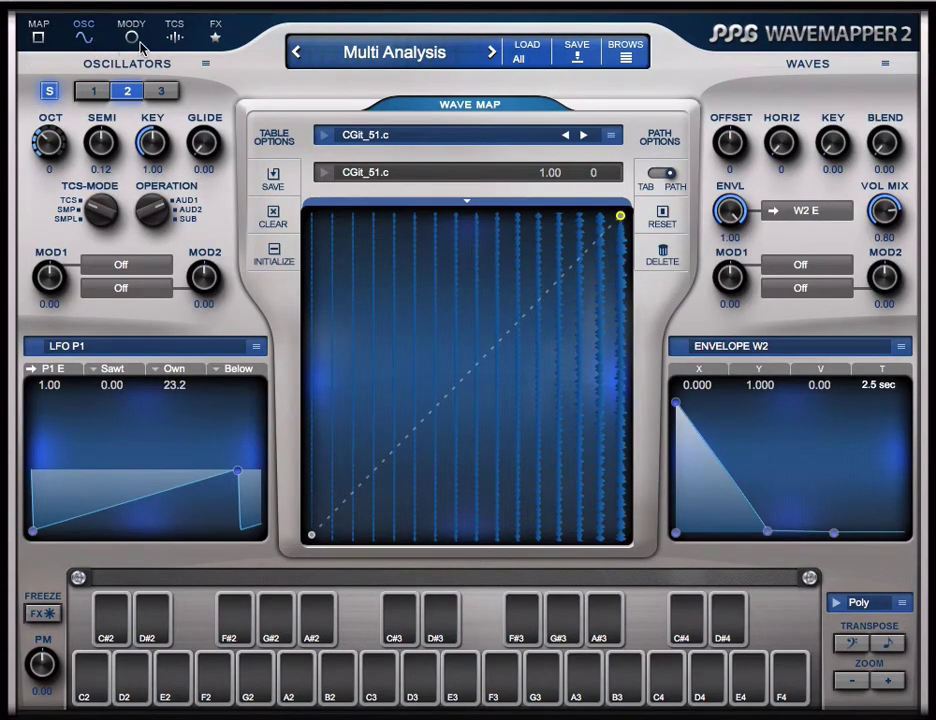
{"action": "left_click", "coordinate": [175, 40]}
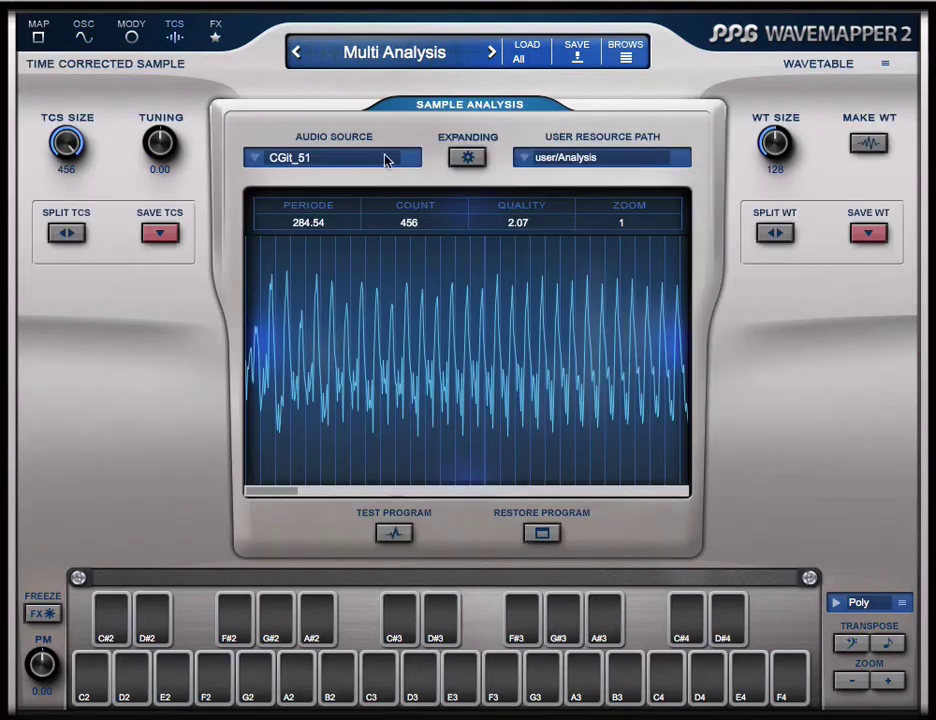
{"action": "left_click", "coordinate": [254, 158]}
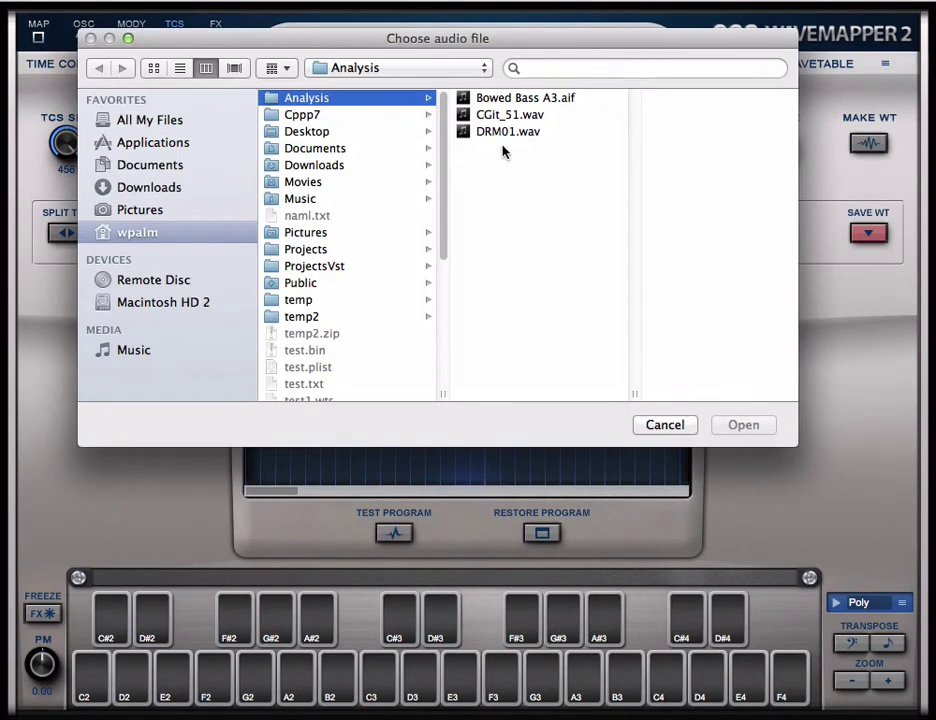
{"action": "left_click", "coordinate": [499, 132]}
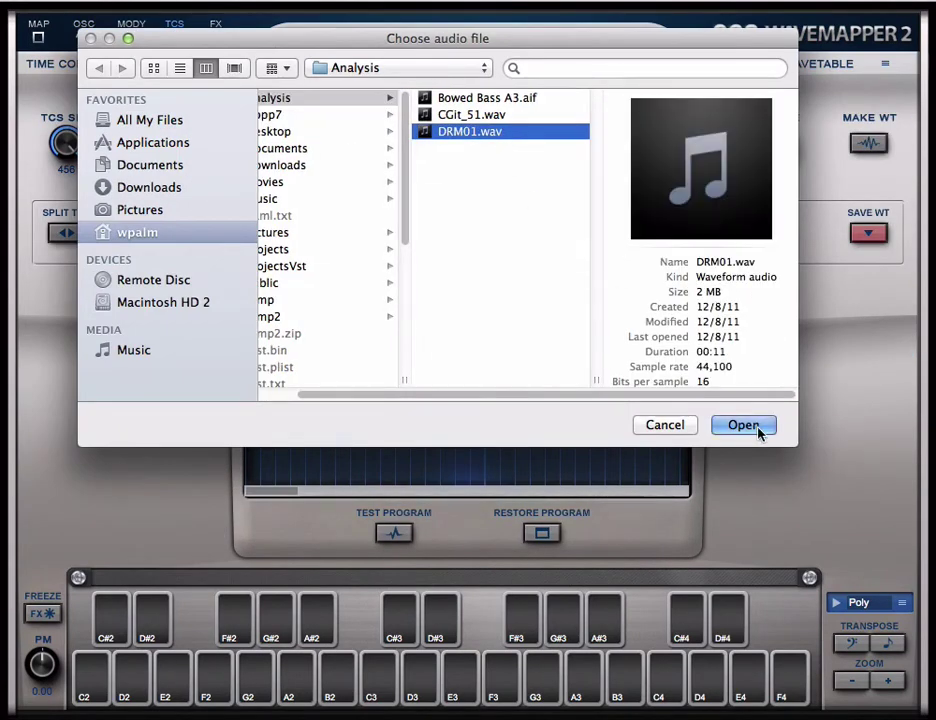
{"action": "left_click", "coordinate": [755, 426]}
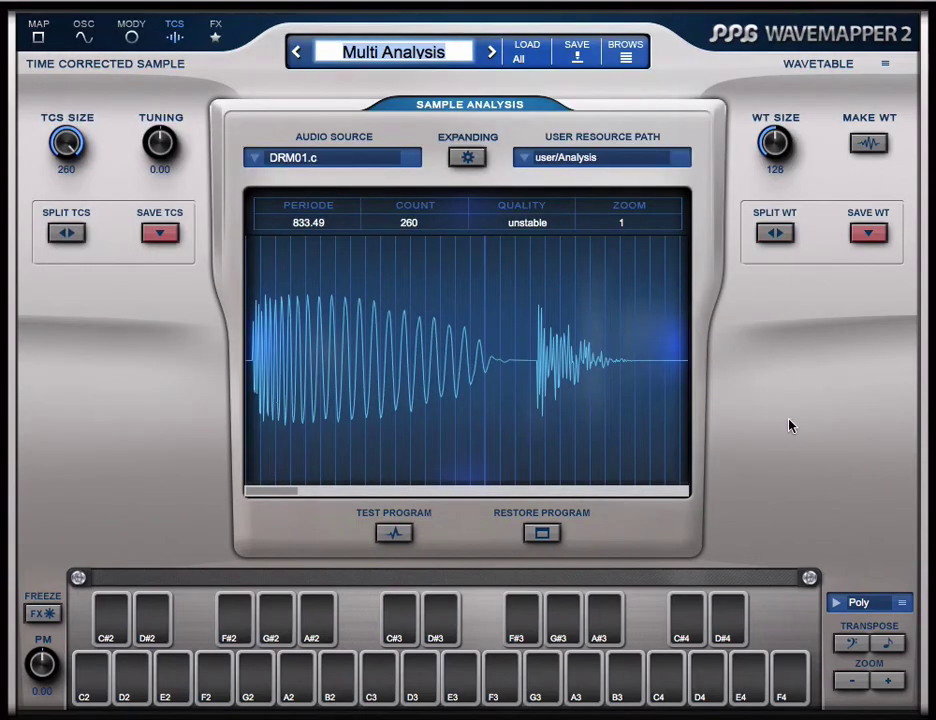
{"action": "left_click_drag", "start_coordinate": [291, 494], "coordinate": [250, 488]}
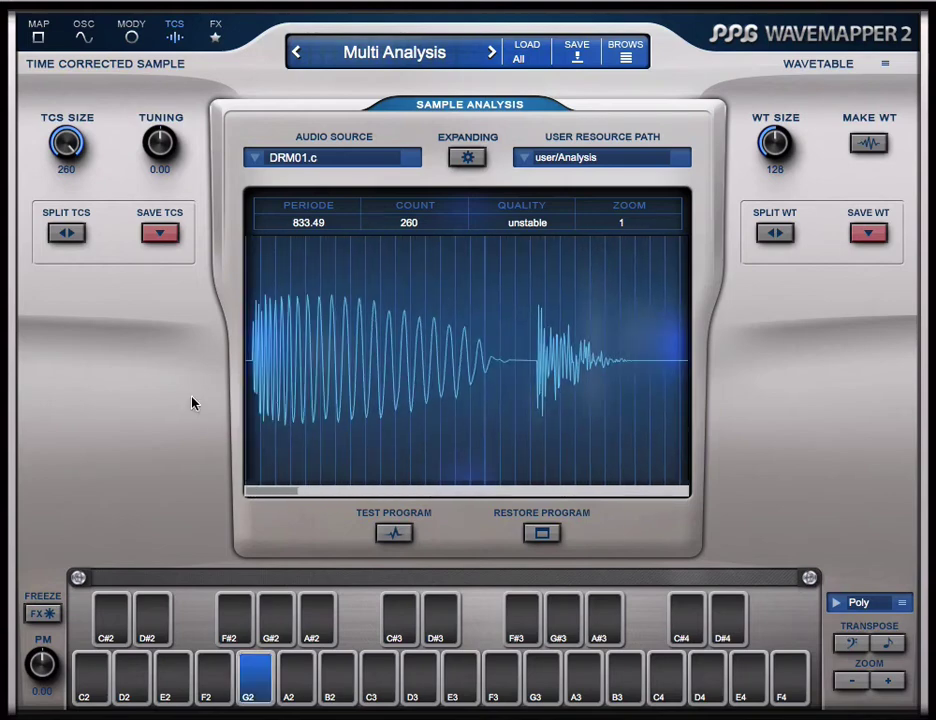
{"action": "left_click", "coordinate": [86, 38]}
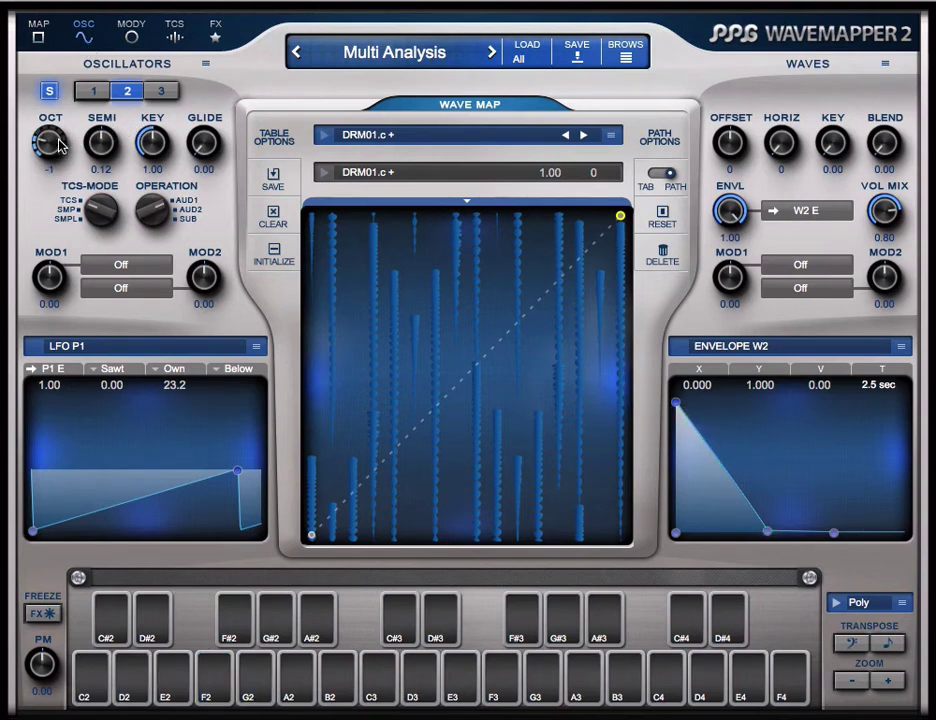
- Drag the decay and start breakpoints of oscillator 2's W2 envelope to stretch it to 5.0 sec
{"action": "scroll", "coordinate": [58, 146], "scroll_direction": "up", "scroll_amount": 1}
{"action": "scroll", "coordinate": [58, 146], "scroll_direction": "down", "scroll_amount": 1}
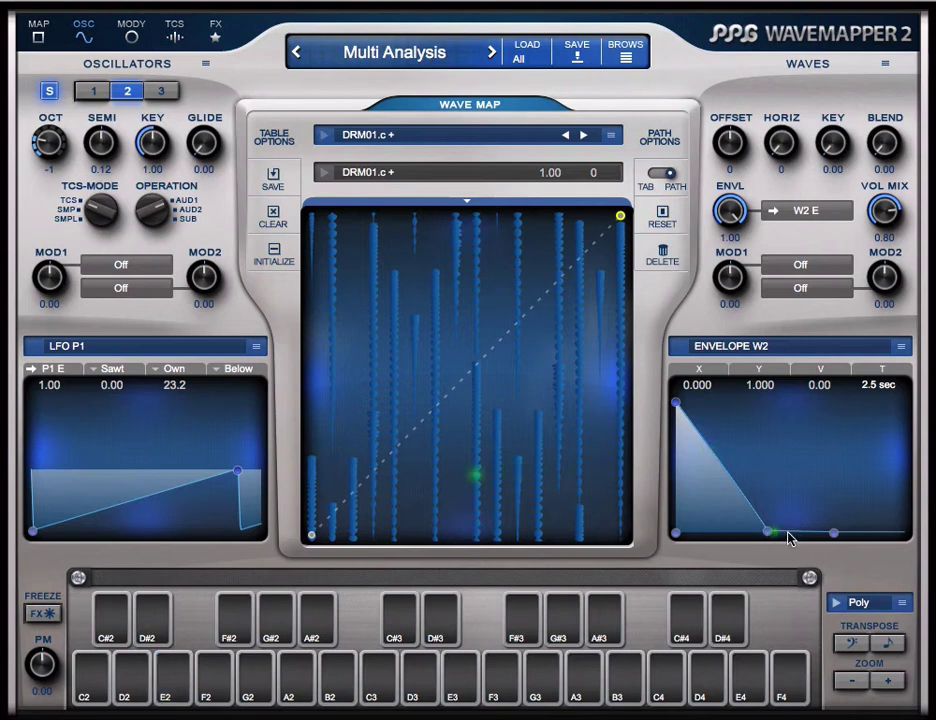
{"action": "left_click_drag", "start_coordinate": [767, 536], "coordinate": [848, 547]}
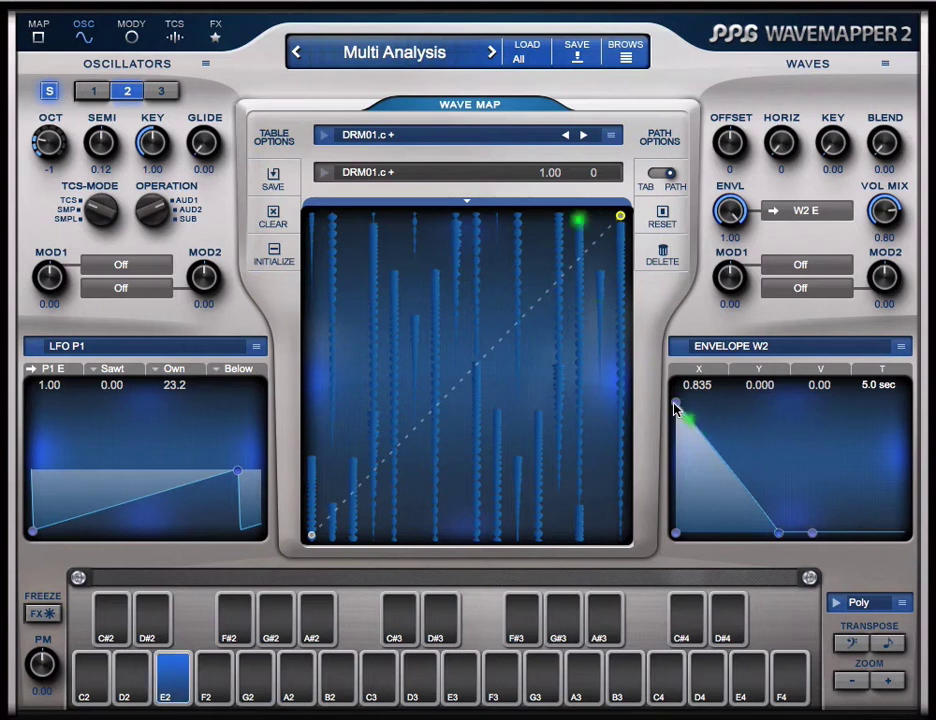
{"action": "left_click_drag", "start_coordinate": [676, 405], "coordinate": [652, 397]}
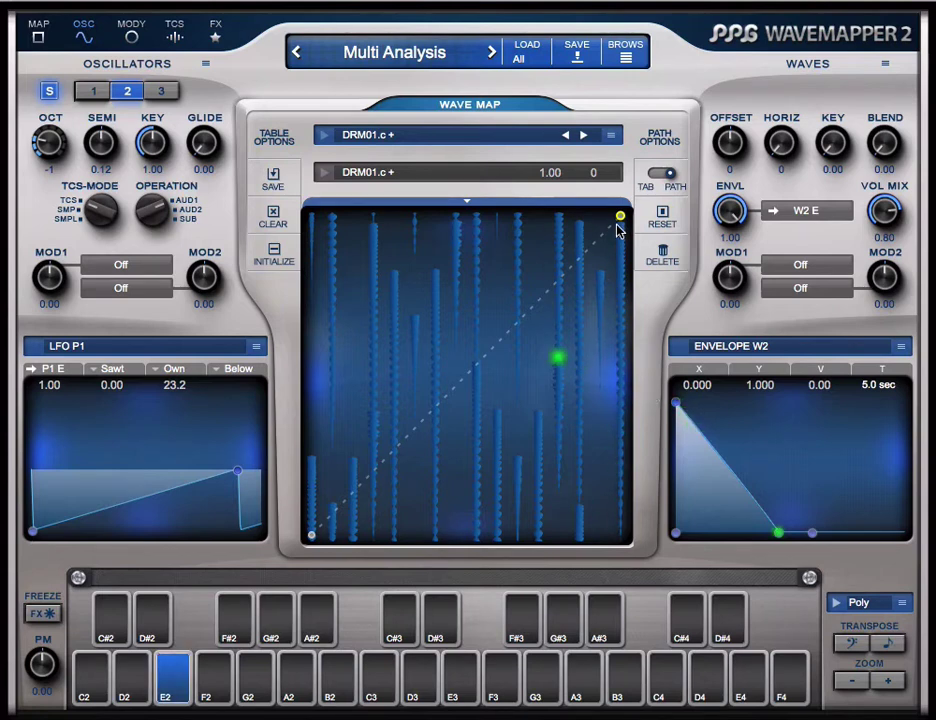
- Align oscillator 2's wave map path in one right-hand drum column and shorten the W2 envelope to 1.2 sec
{"action": "left_click_drag", "start_coordinate": [619, 218], "coordinate": [610, 268]}
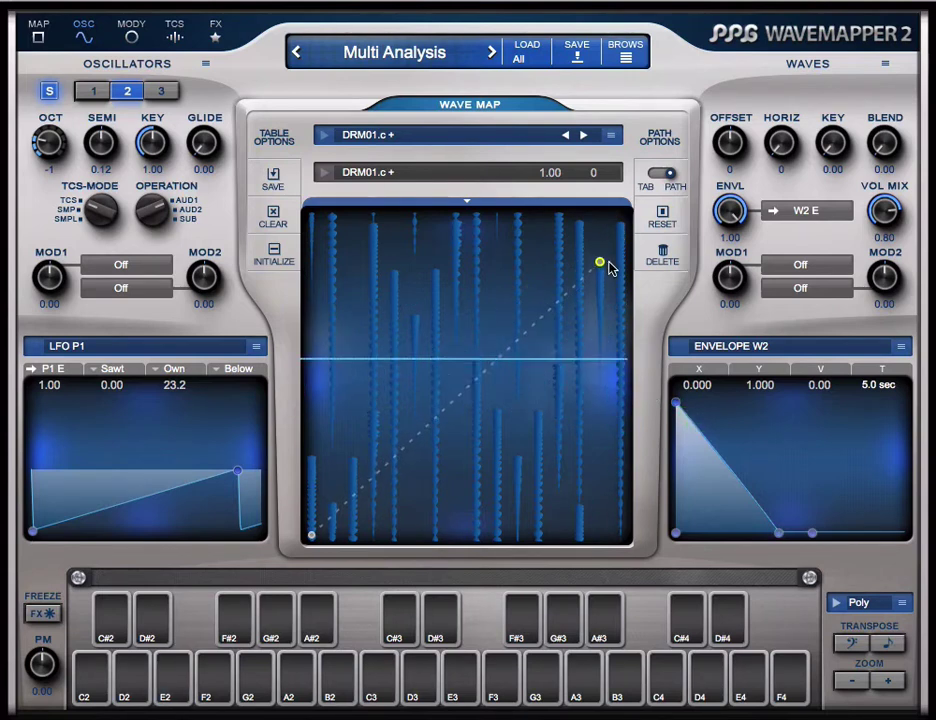
{"action": "left_click_drag", "start_coordinate": [311, 537], "coordinate": [606, 418]}
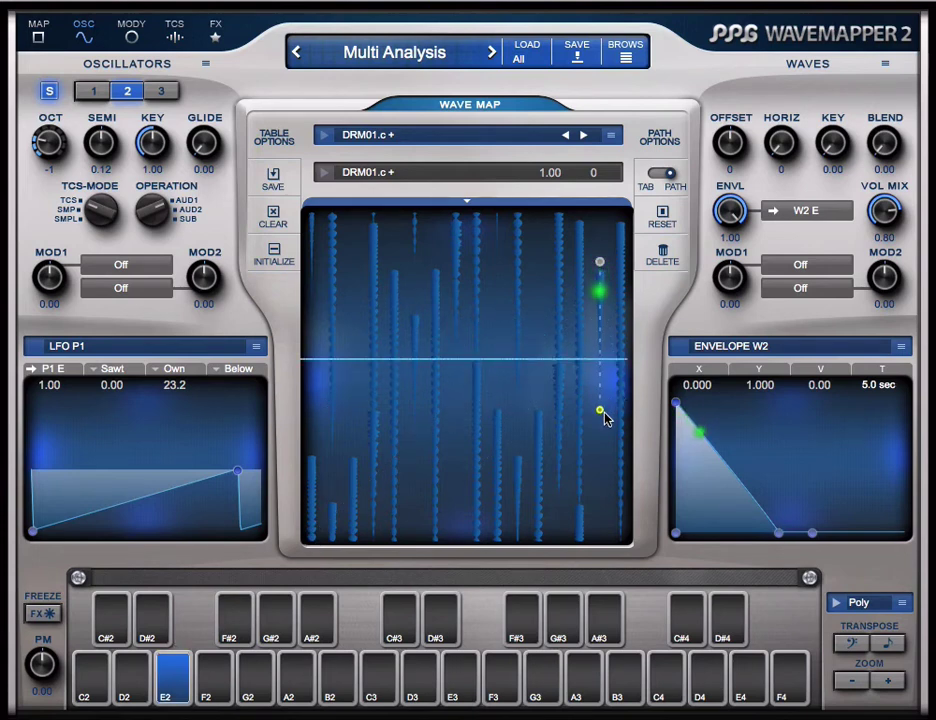
{"action": "left_click_drag", "start_coordinate": [779, 537], "coordinate": [600, 541]}
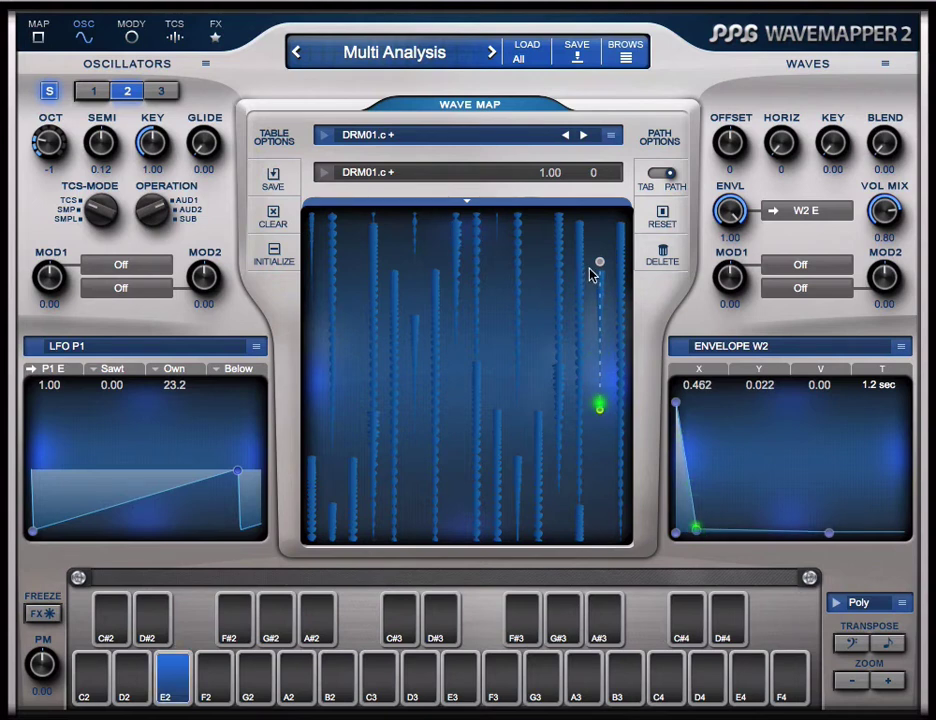
{"action": "left_click_drag", "start_coordinate": [600, 264], "coordinate": [580, 228]}
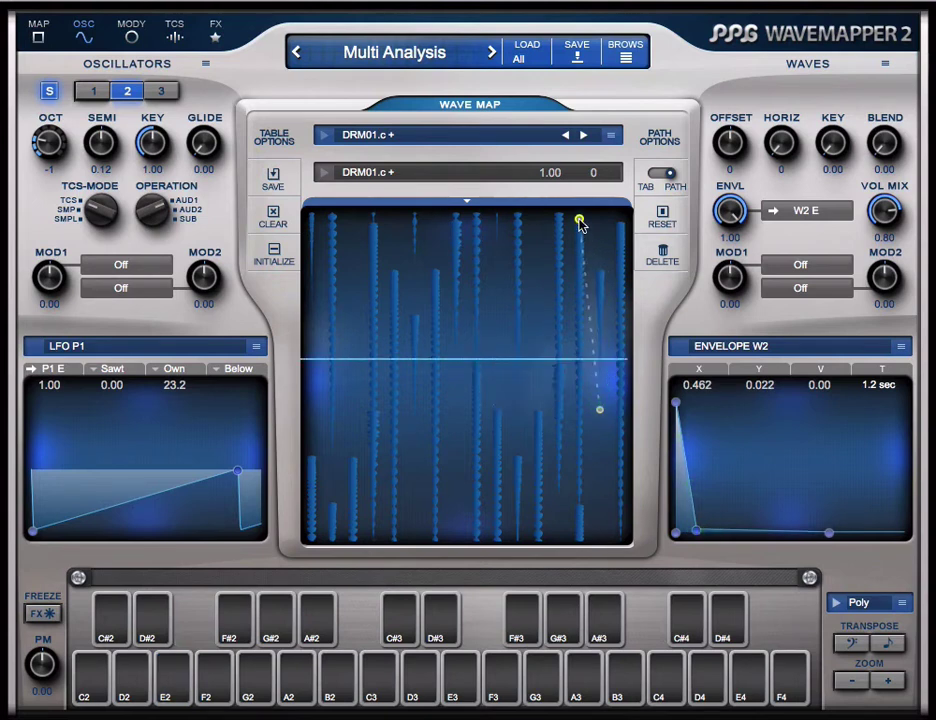
{"action": "left_click_drag", "start_coordinate": [602, 411], "coordinate": [574, 495]}
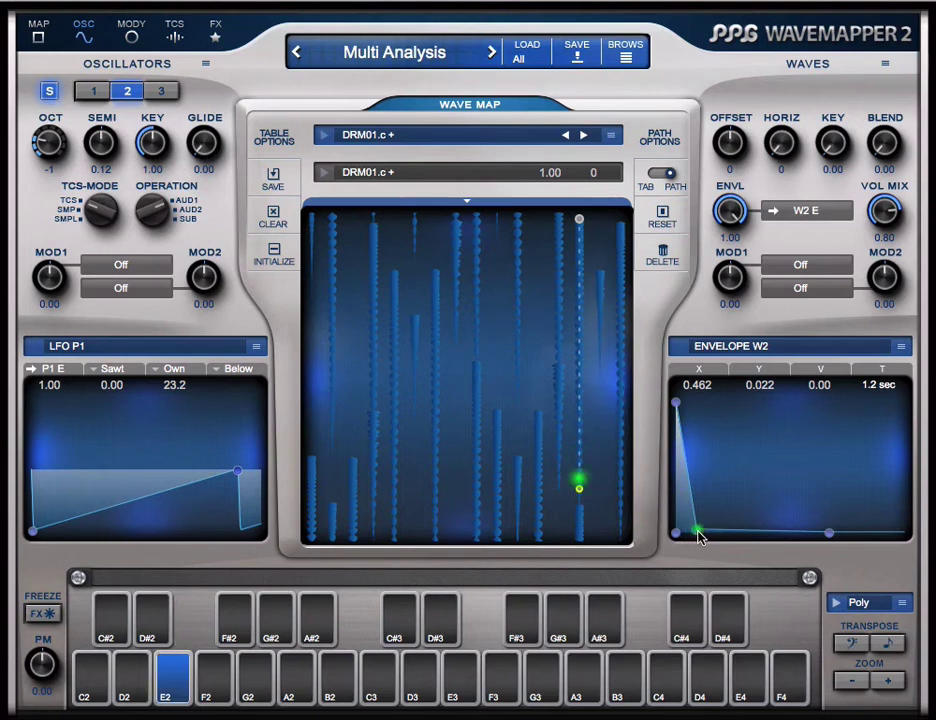
{"action": "left_click_drag", "start_coordinate": [700, 538], "coordinate": [731, 538]}
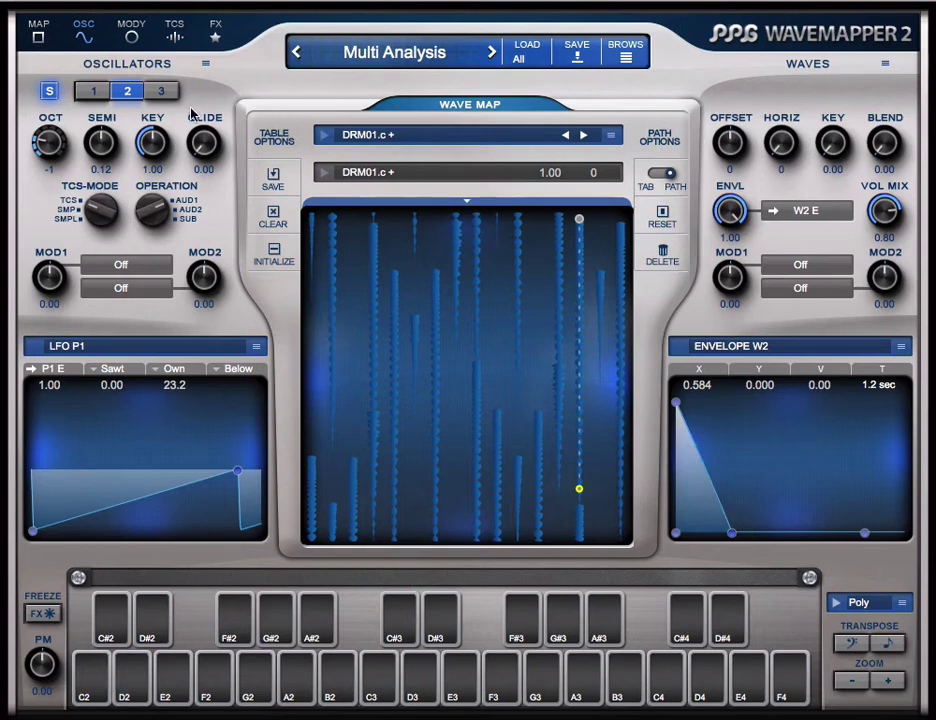
{"action": "left_click", "coordinate": [176, 38]}
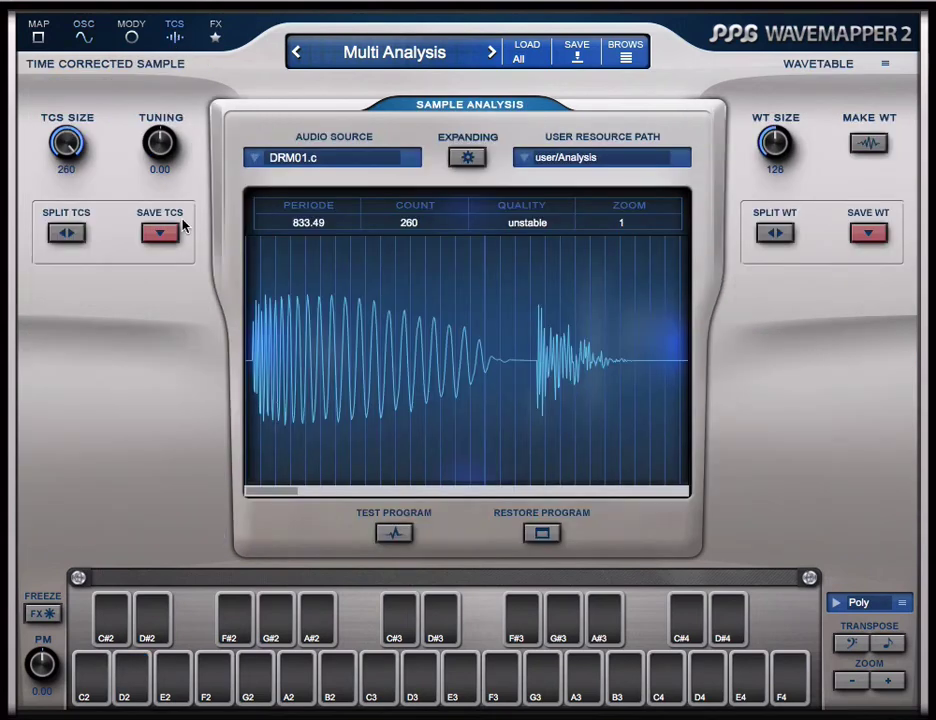
{"action": "left_click", "coordinate": [86, 38]}
{"action": "left_click", "coordinate": [326, 137]}
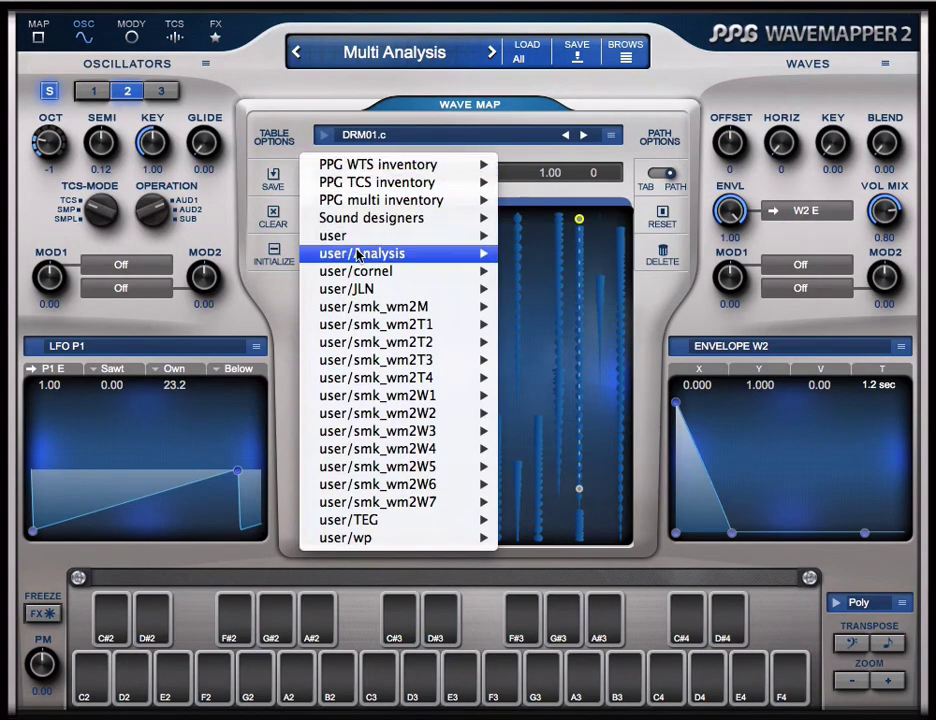
{"action": "mouse_move", "coordinate": [372, 258]}
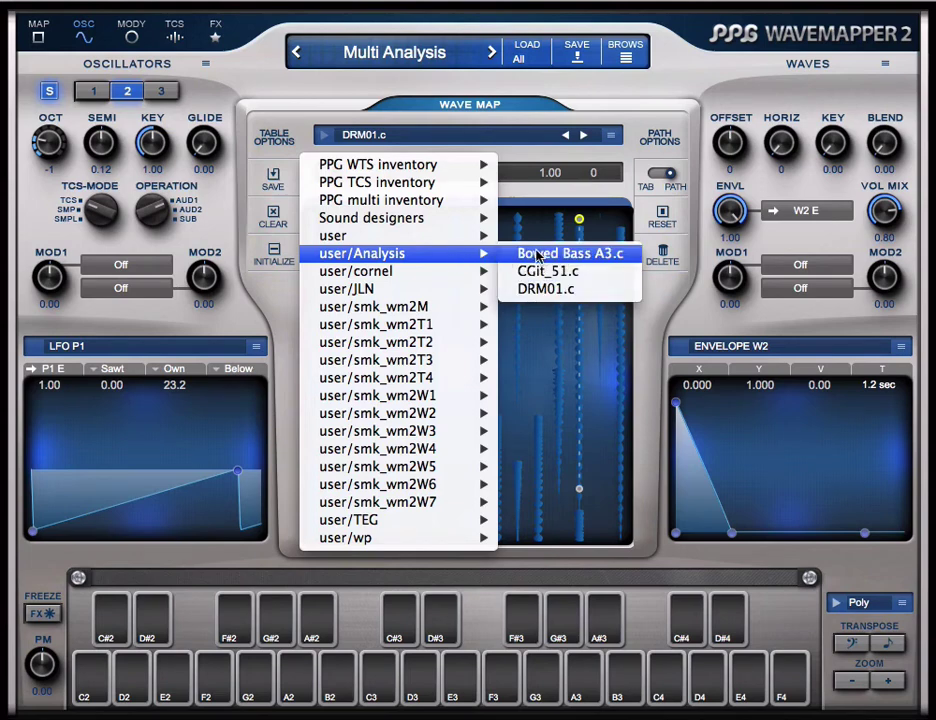
{"action": "left_click", "coordinate": [645, 122]}
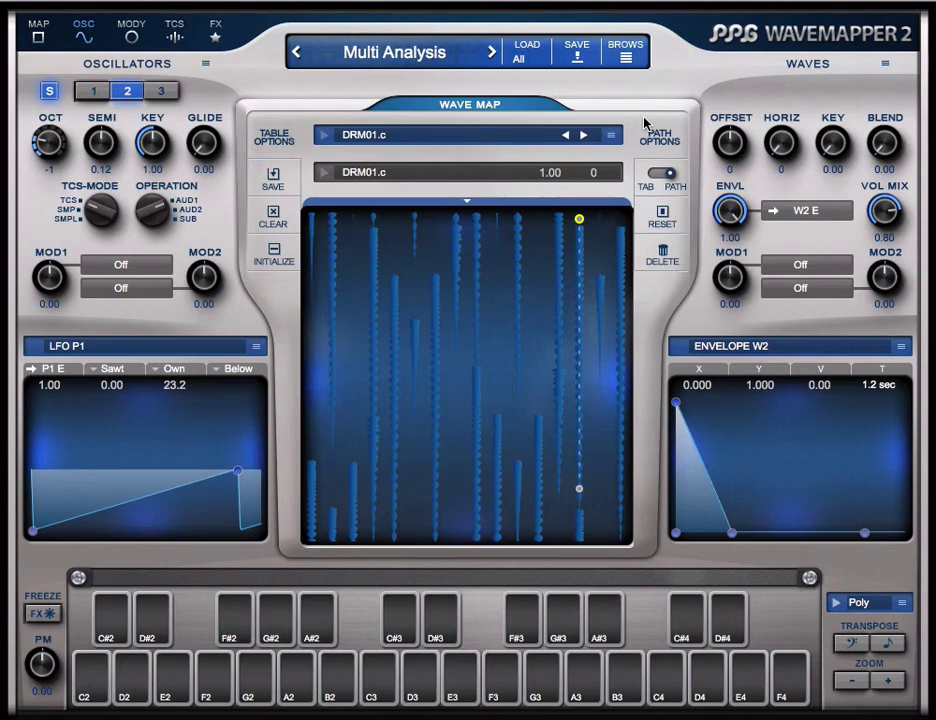
- On oscillator 1, view each Chior3.m zone (A3, D#3, A2, C2), finishing on Vocals 48 C2.c
{"action": "left_click", "coordinate": [94, 91]}
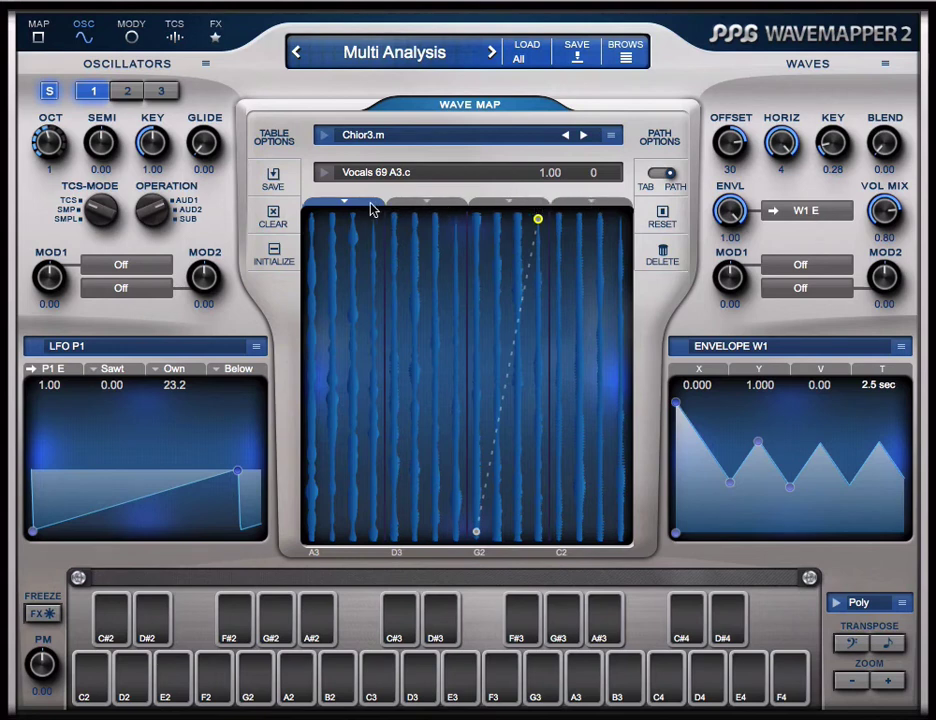
{"action": "left_click", "coordinate": [429, 202]}
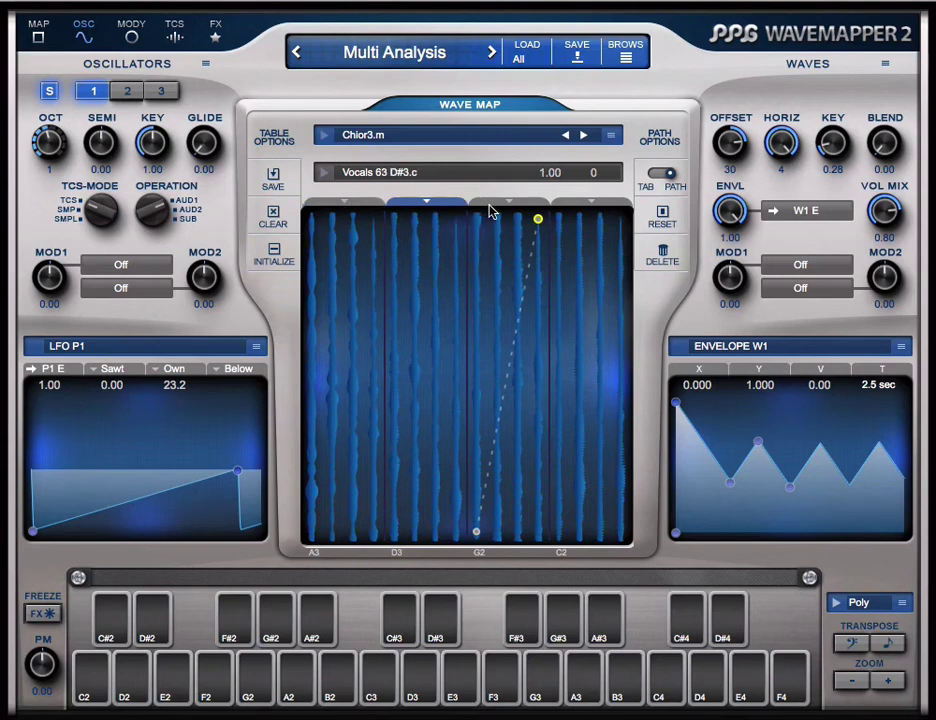
{"action": "left_click", "coordinate": [520, 204]}
{"action": "left_click", "coordinate": [578, 207]}
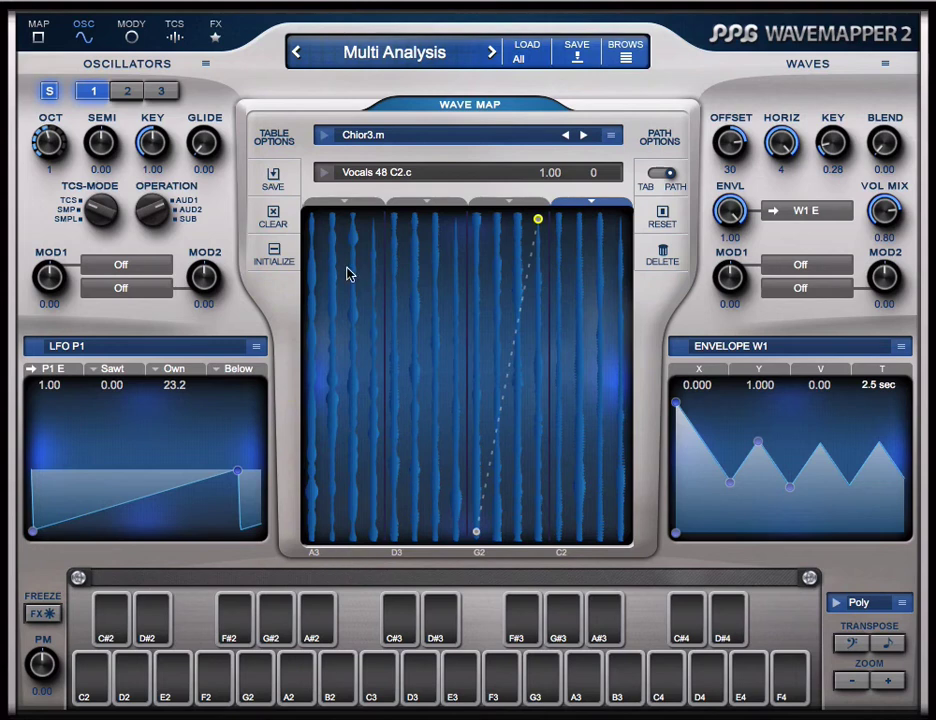
{"action": "left_click", "coordinate": [344, 204]}
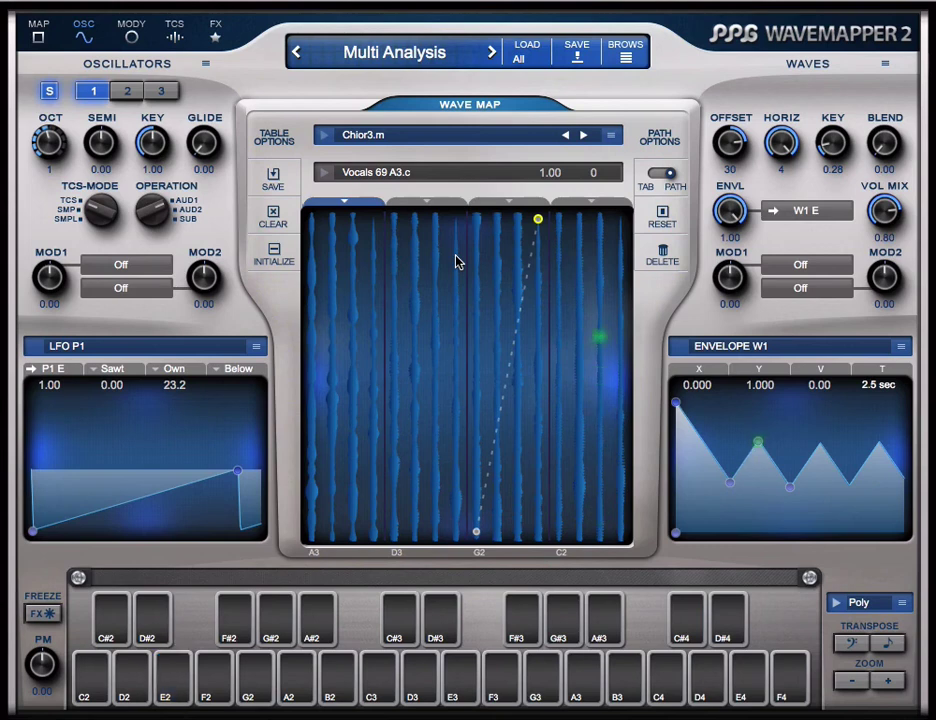
{"action": "left_click", "coordinate": [585, 206]}
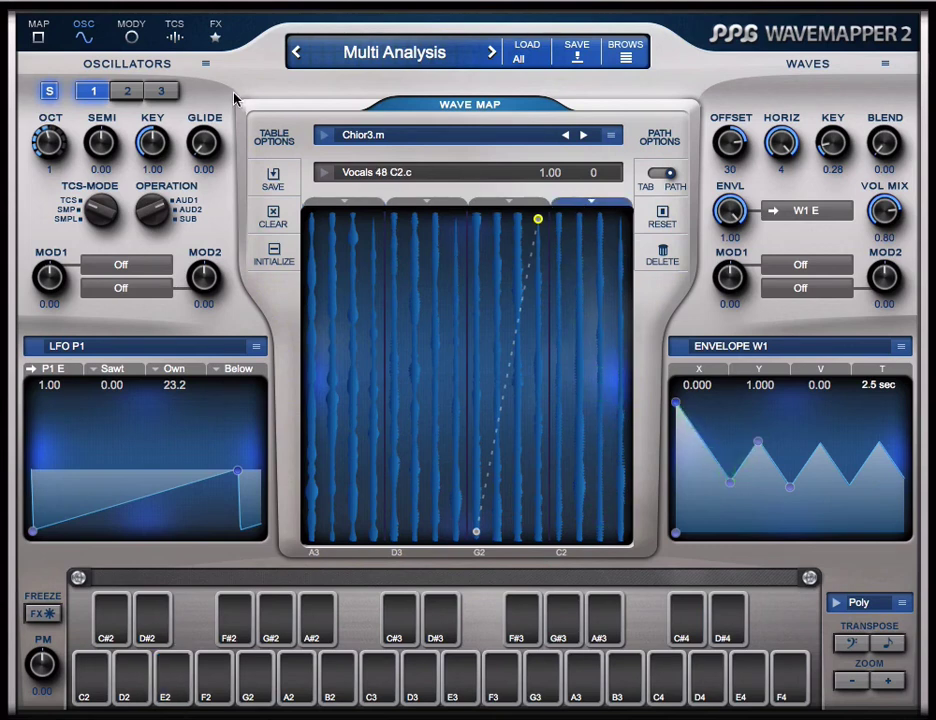
- Analyze Bowed Bass A3.aif on the TCS page so Bowed Bass A3.c + replaces Vocals 48 C2.c in zone four
{"action": "left_click", "coordinate": [175, 40]}
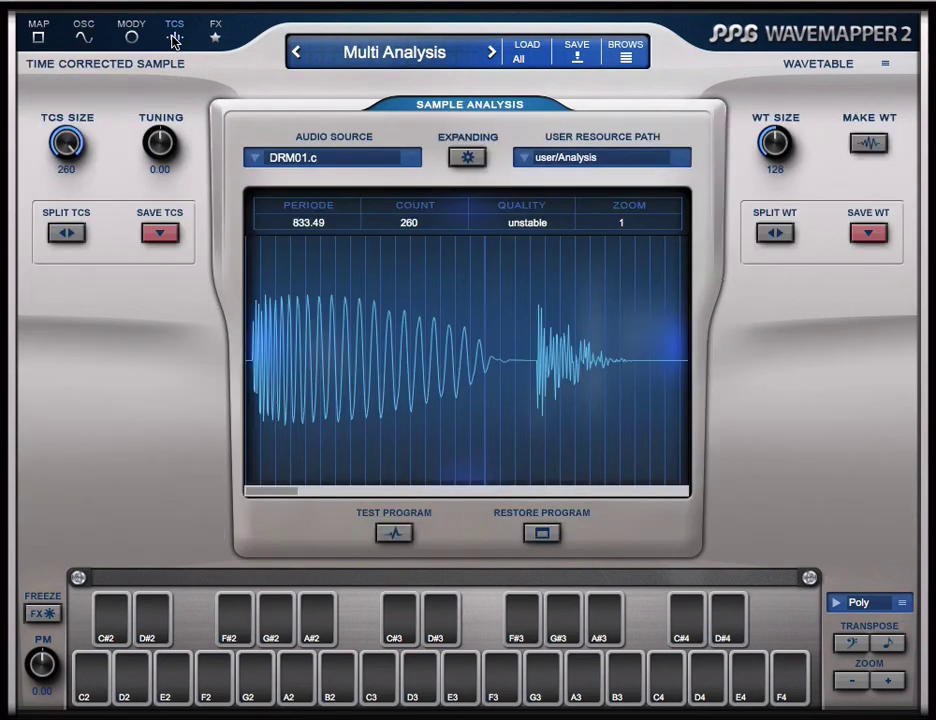
{"action": "left_click", "coordinate": [252, 157]}
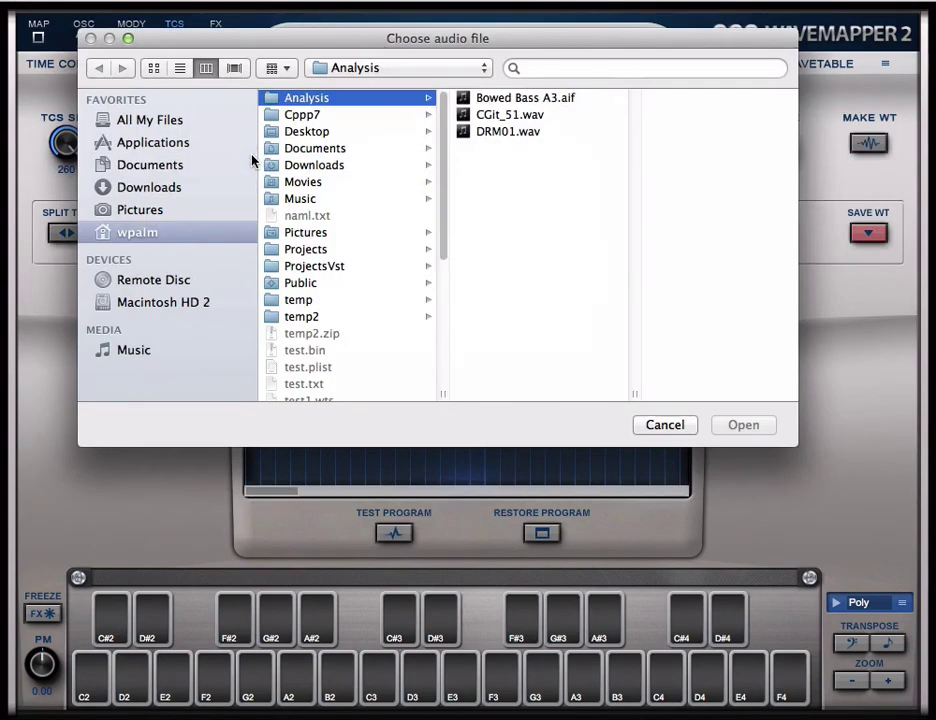
{"action": "left_click", "coordinate": [513, 99]}
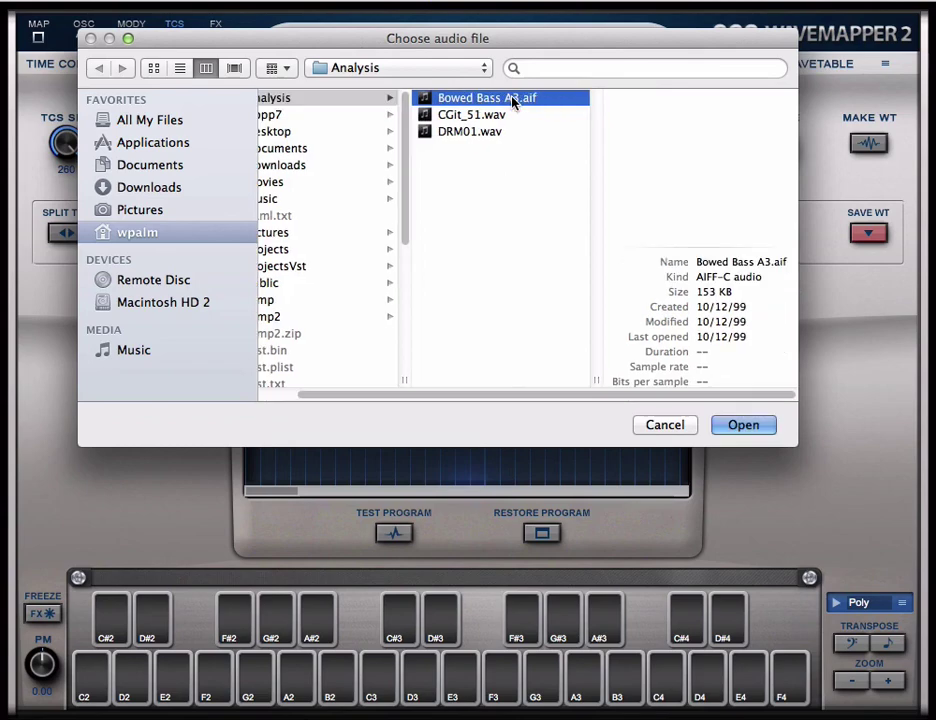
{"action": "left_click", "coordinate": [745, 426]}
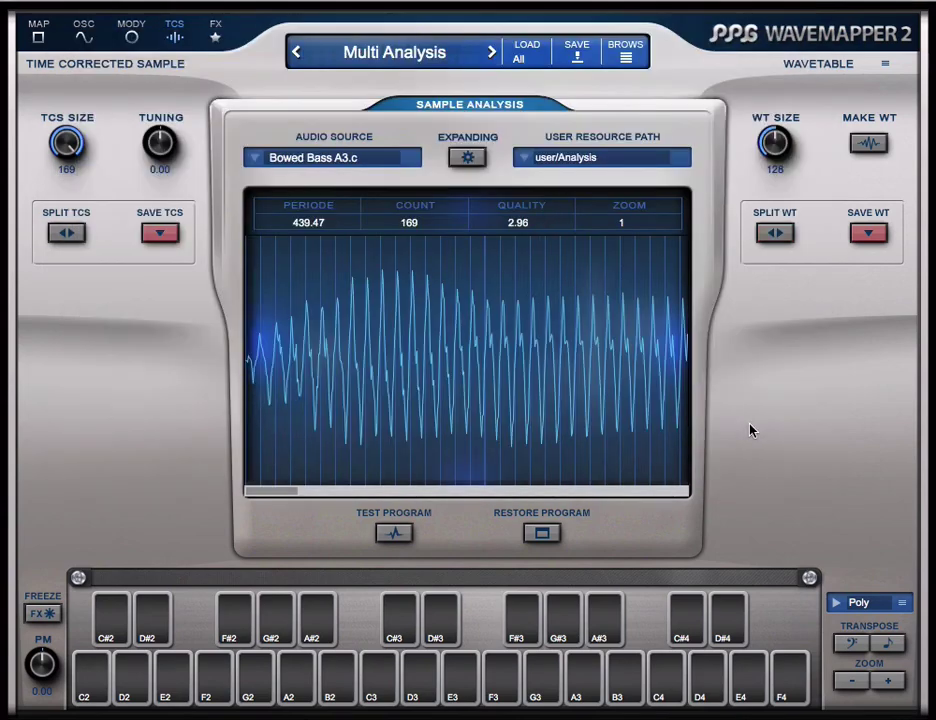
{"action": "left_click", "coordinate": [88, 40]}
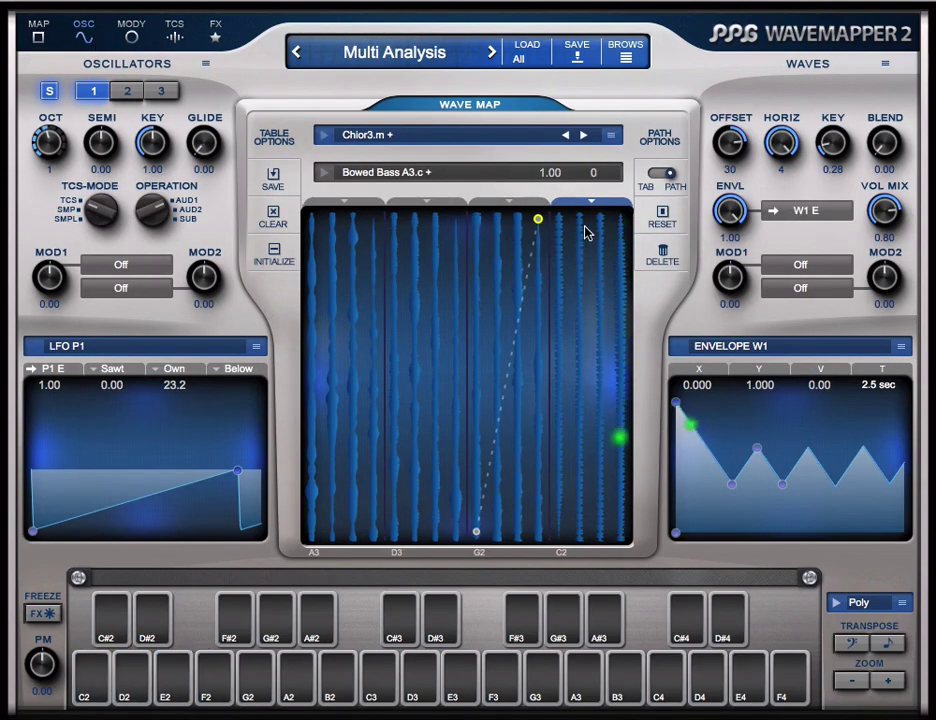
{"action": "left_click", "coordinate": [506, 204]}
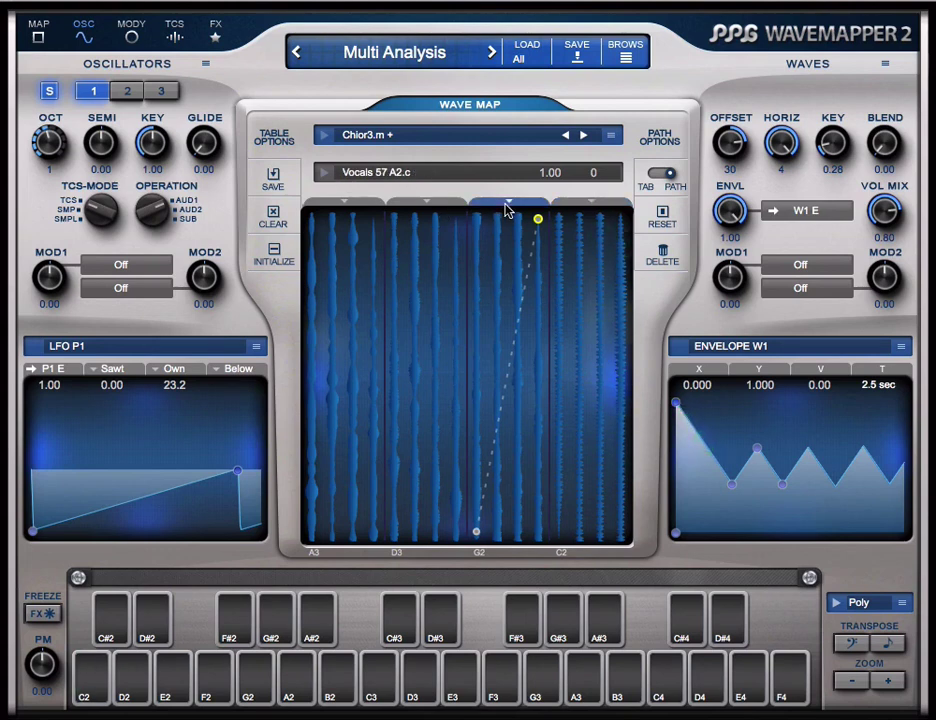
{"action": "left_click", "coordinate": [428, 204]}
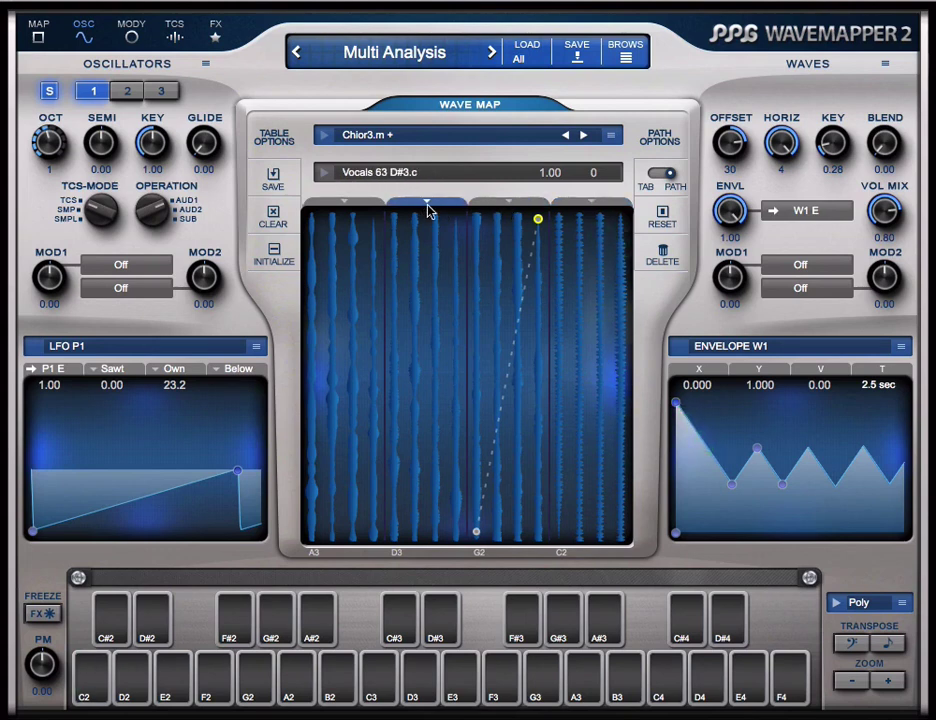
{"action": "left_click", "coordinate": [366, 204]}
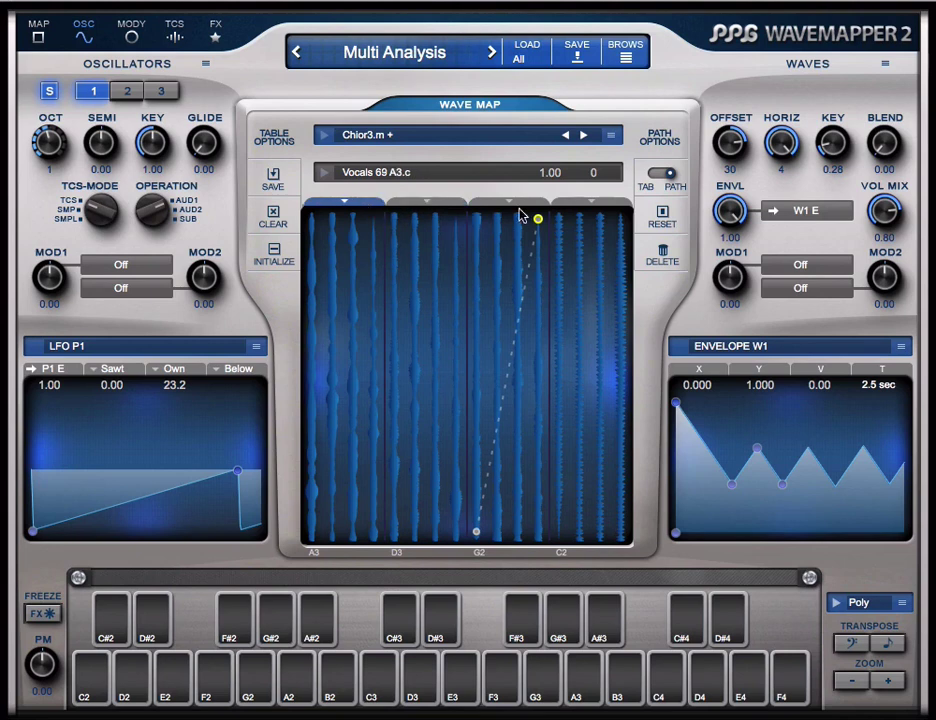
{"action": "left_click", "coordinate": [585, 204]}
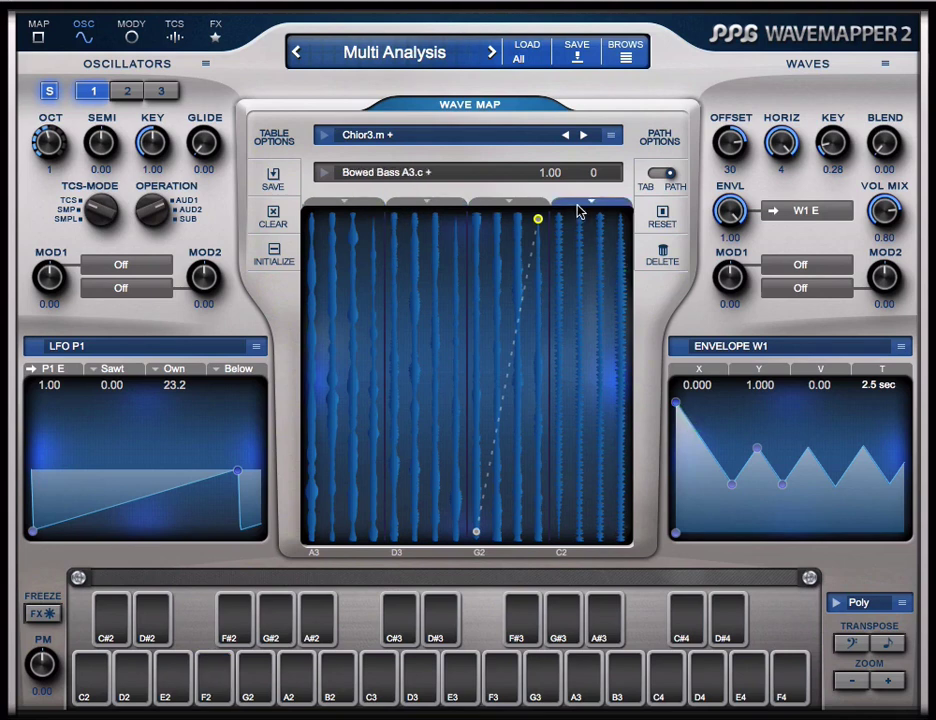